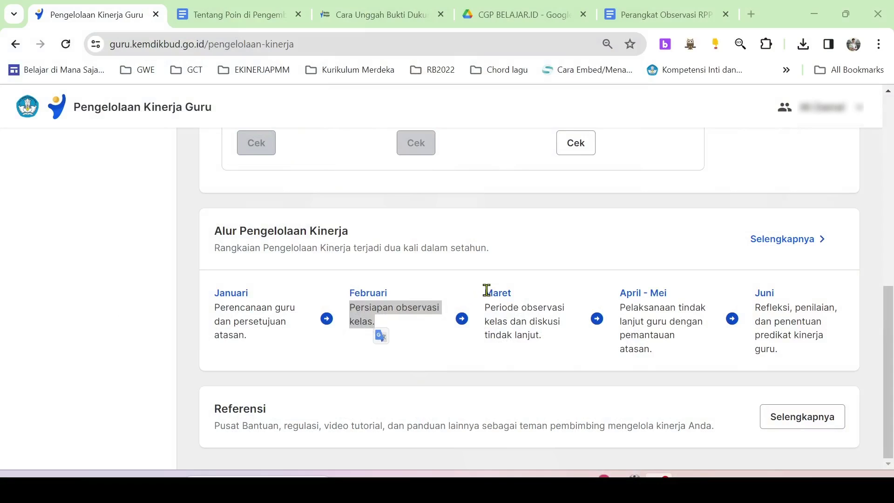
Highlight the Maret, April - Mei and Juni stage descriptions in the Alur Pengelolaan Kinerja timeline
left_click_drag(486, 290, 545, 339)
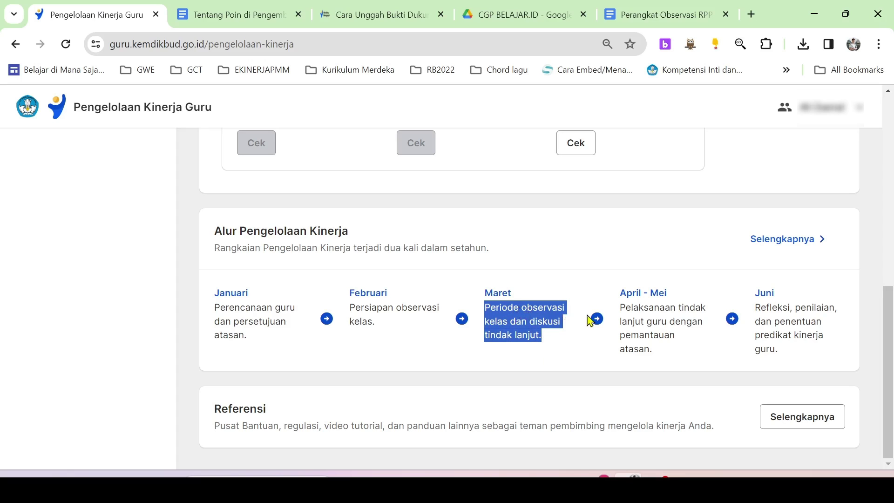
left_click_drag(621, 308, 672, 355)
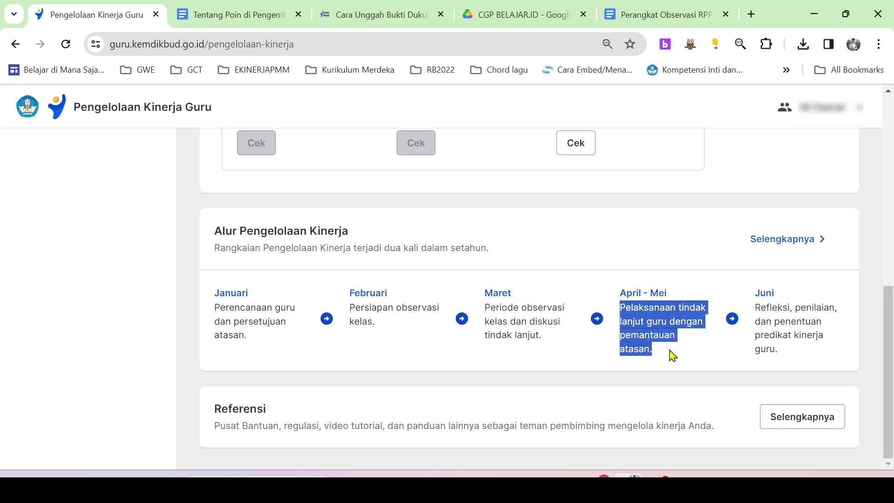
left_click_drag(757, 306, 776, 347)
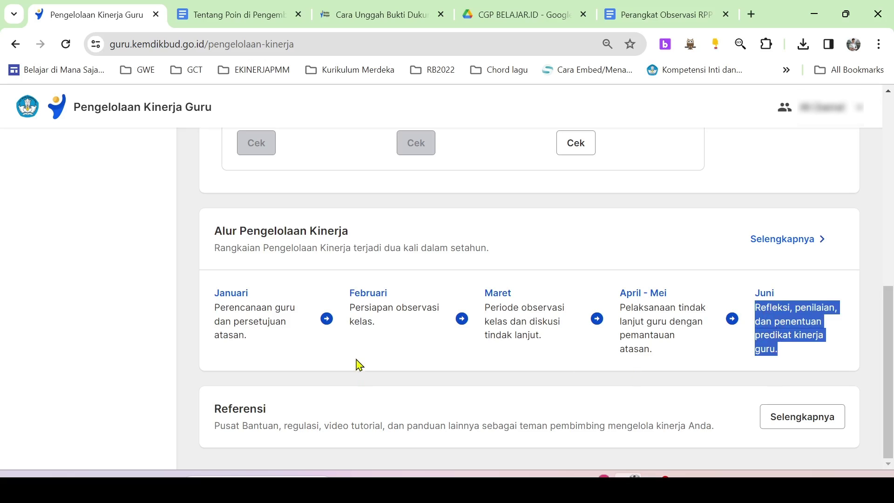
Open the observation steps for Observasi Praktik Kinerja and highlight the Penerapan Disiplin Positif indicator
scroll(358, 363, "up", 9)
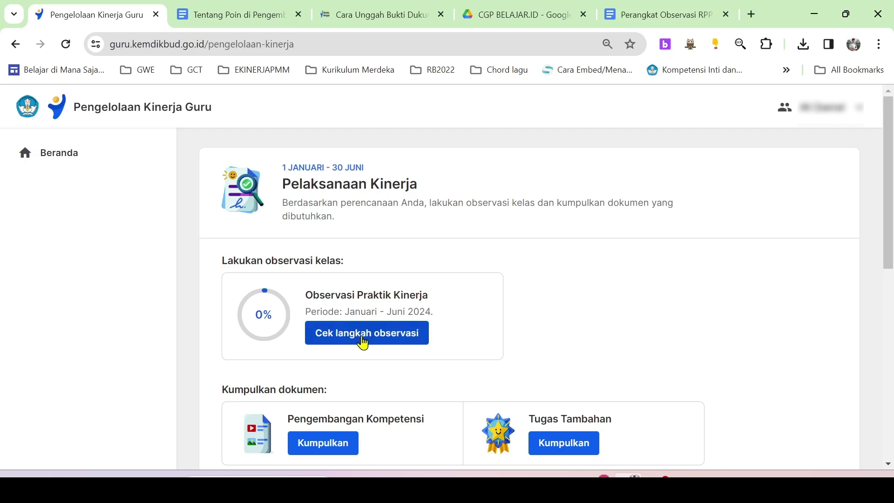
left_click(352, 336)
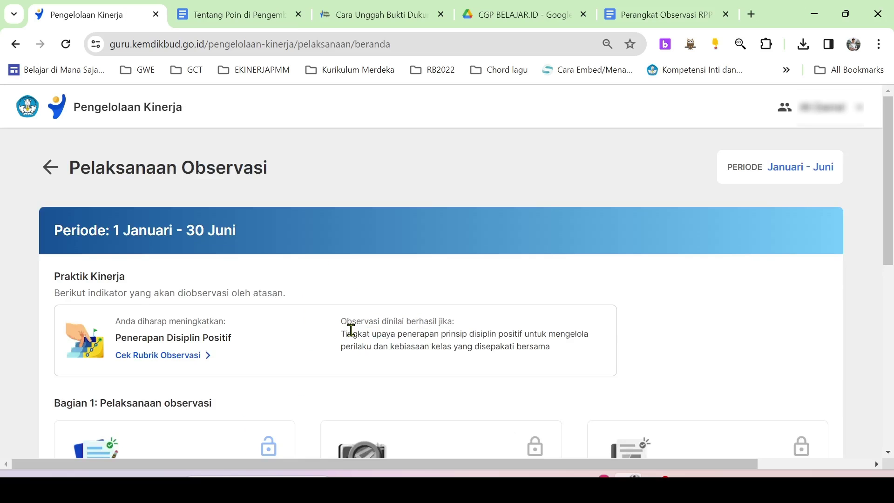
scroll(279, 315, "down", 5)
scroll(281, 313, "up", 5)
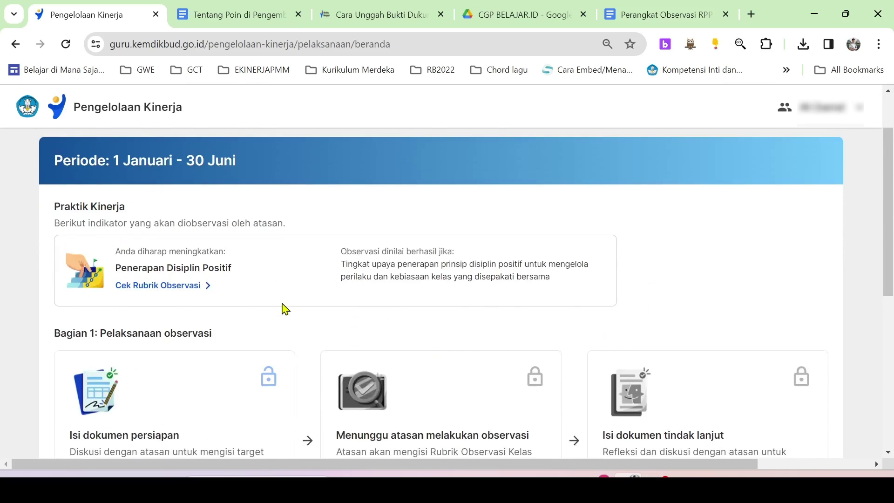
scroll(214, 325, "down", 1)
left_click_drag(117, 274, 242, 270)
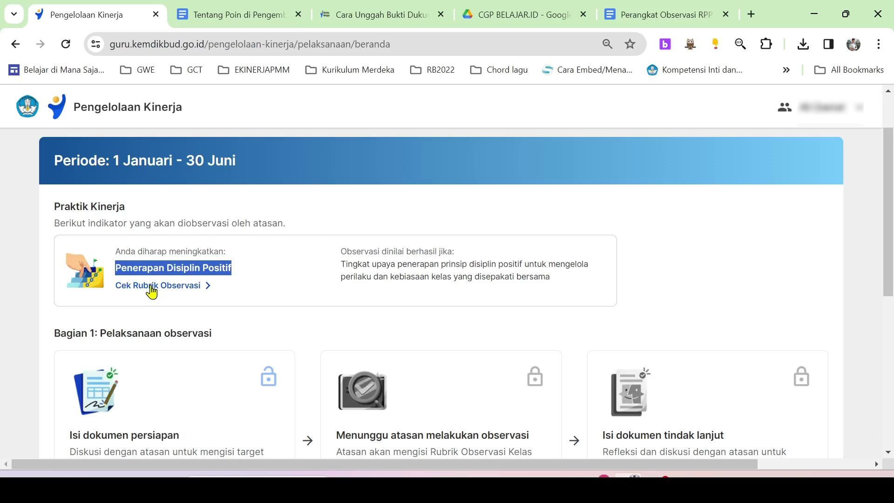
Open the observation rubric for Penerapan Disiplin Positif and skim its observed focus behaviours
scroll(161, 292, "down", 1)
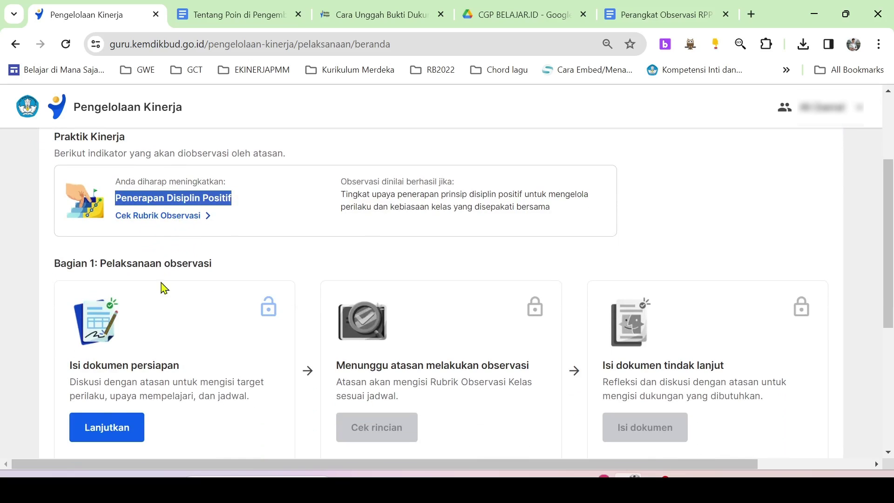
left_click(151, 219)
scroll(379, 259, "down", 6)
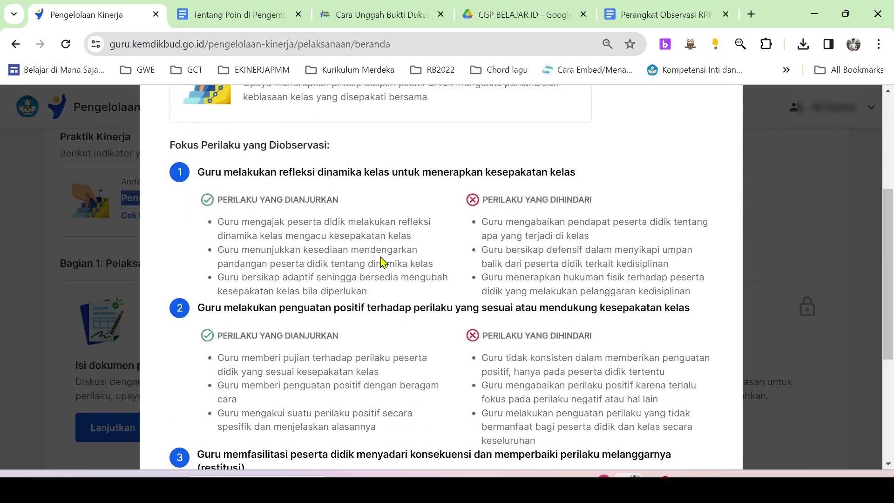
scroll(380, 258, "down", 3)
scroll(379, 256, "up", 6)
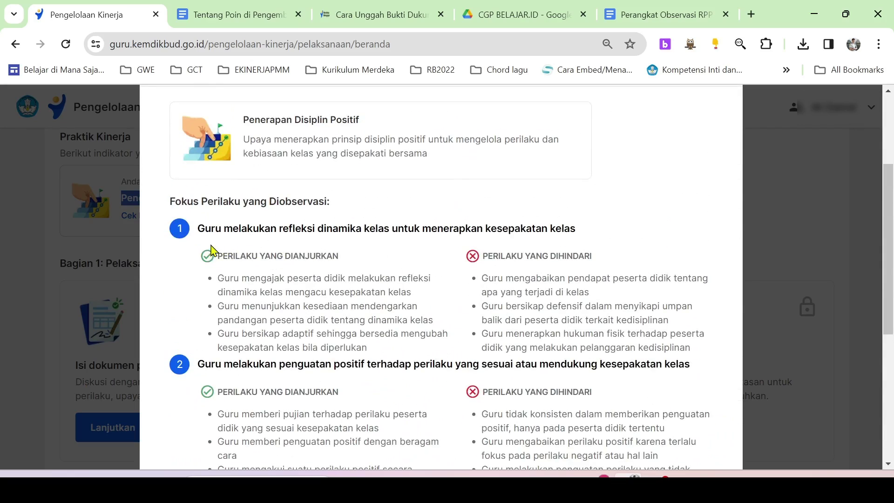
scroll(214, 253, "down", 2)
scroll(239, 265, "down", 1)
scroll(382, 257, "up", 3)
Highlight the first focus behaviour's title, plus the recommended and avoided behaviour headings under focus behaviours 1 and 2
left_click_drag(198, 229, 361, 235)
left_click(242, 259)
left_click_drag(228, 257, 326, 257)
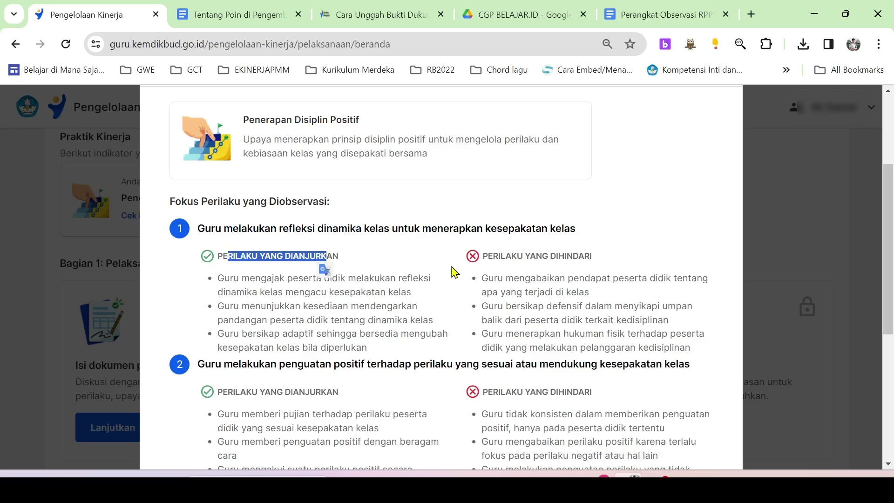
left_click_drag(484, 256, 628, 261)
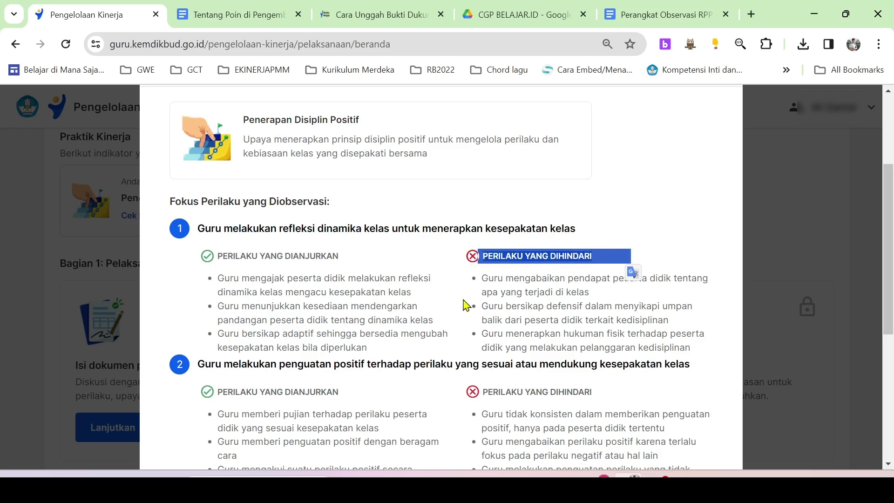
scroll(465, 302, "down", 3)
left_click_drag(219, 258, 339, 255)
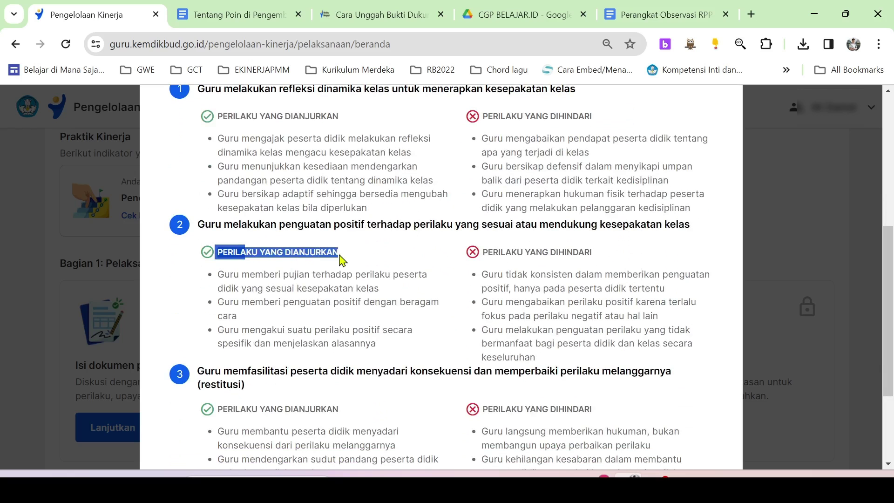
left_click(477, 261)
left_click_drag(476, 256, 630, 255)
scroll(354, 294, "down", 3)
scroll(335, 293, "up", 6)
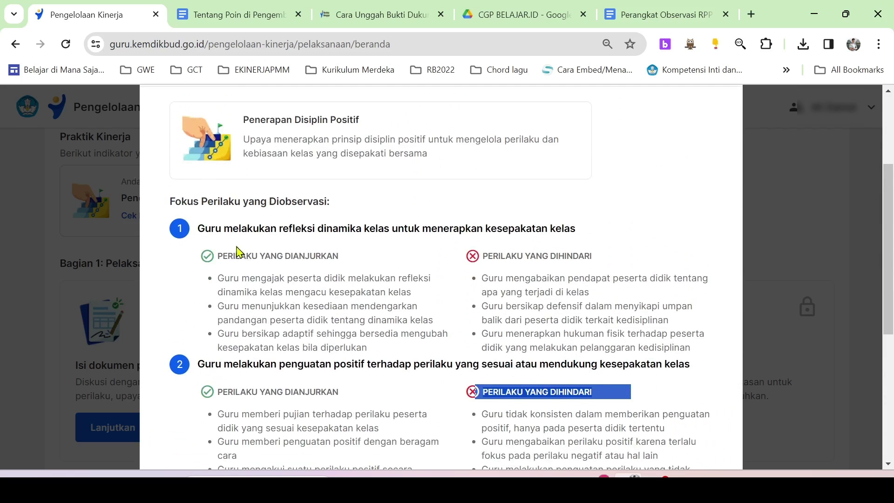
Highlight the Fokus Perilaku yang Diobservasi heading and review the three focus behaviours in the rubric
left_click_drag(169, 200, 336, 202)
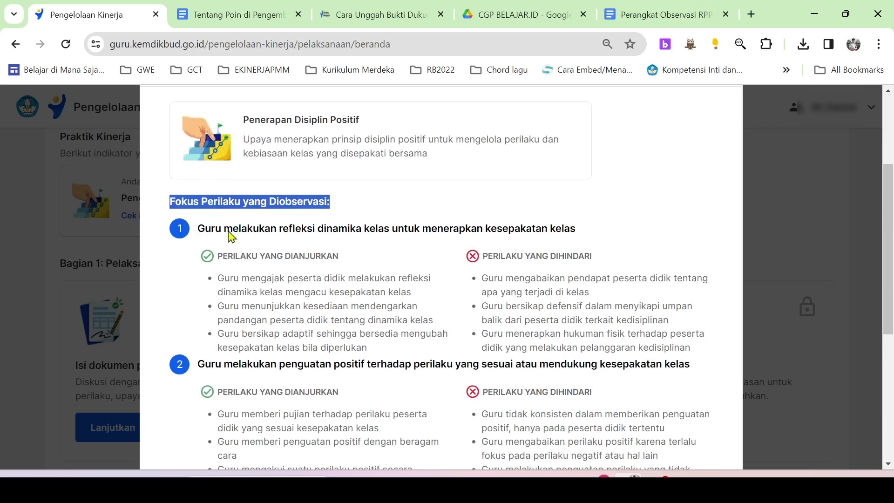
scroll(245, 284, "down", 2)
scroll(261, 275, "up", 2)
scroll(240, 253, "down", 3)
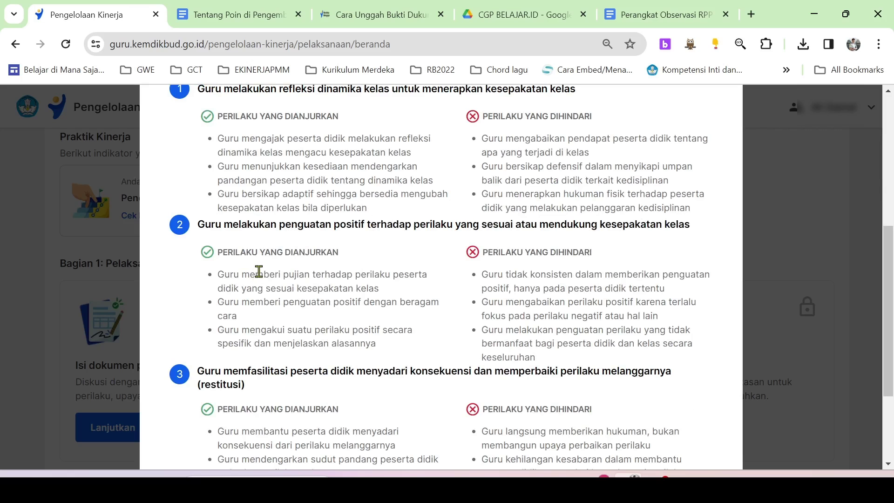
scroll(277, 319, "down", 1)
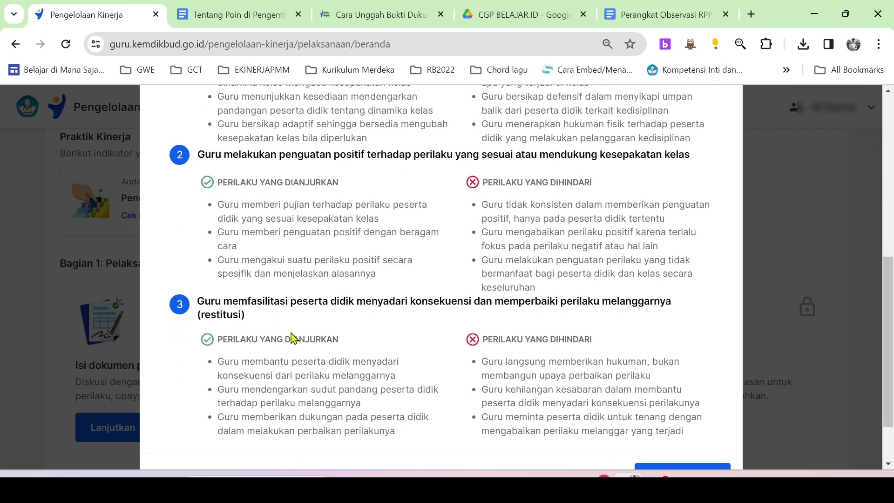
scroll(289, 362, "up", 2)
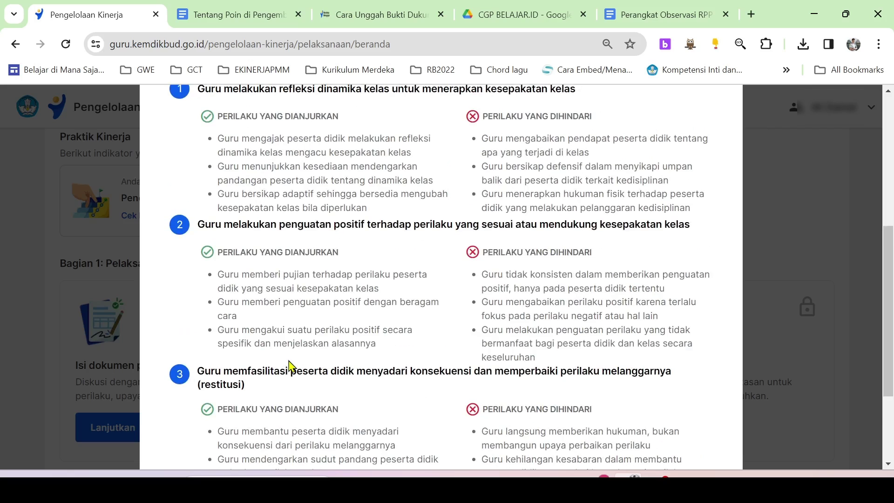
scroll(291, 367, "down", 2)
scroll(251, 301, "up", 3)
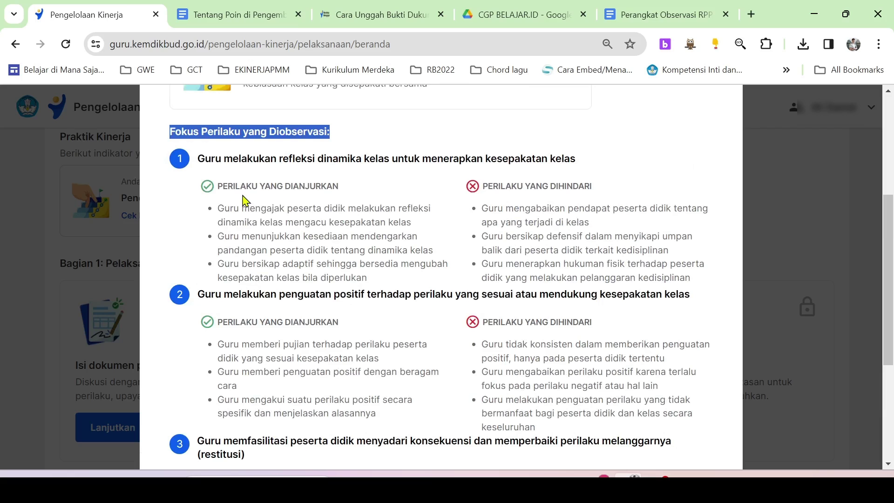
Read through the recommended behaviours of focus 1 and 2, highlighting the individual points
left_click_drag(218, 208, 410, 226)
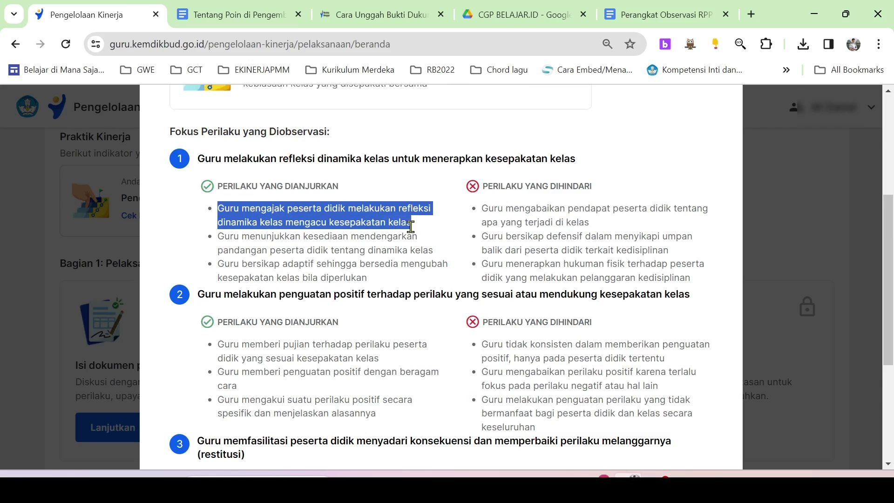
left_click_drag(224, 236, 345, 250)
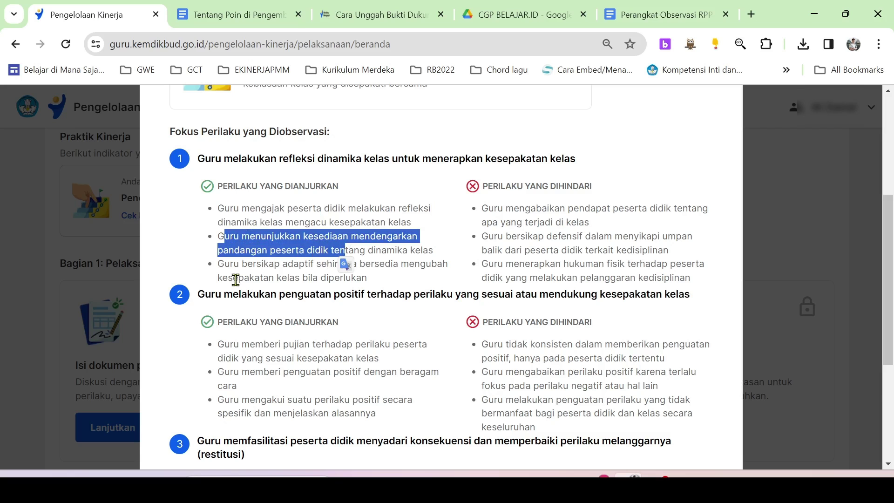
scroll(236, 279, "down", 1)
left_click(271, 286)
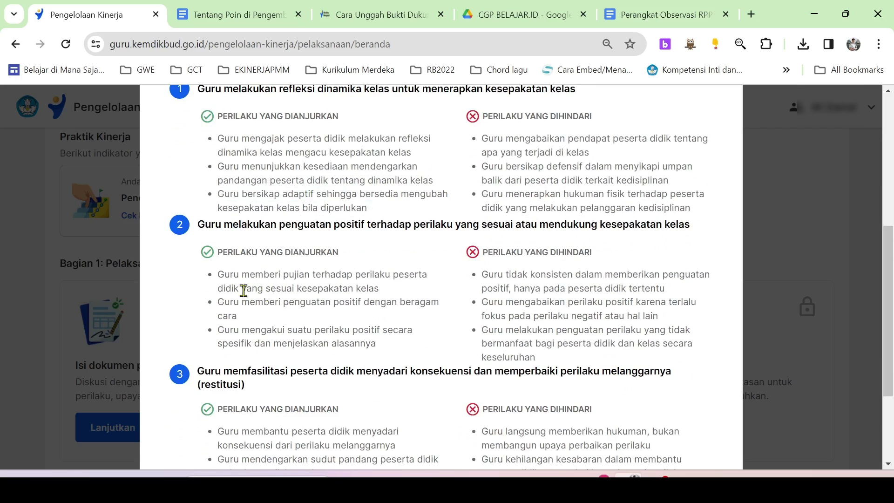
scroll(242, 290, "down", 1)
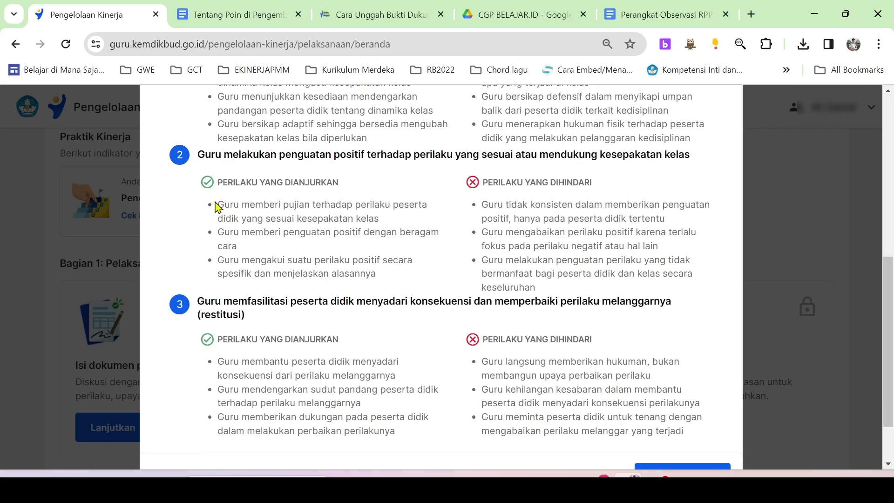
left_click_drag(219, 205, 383, 228)
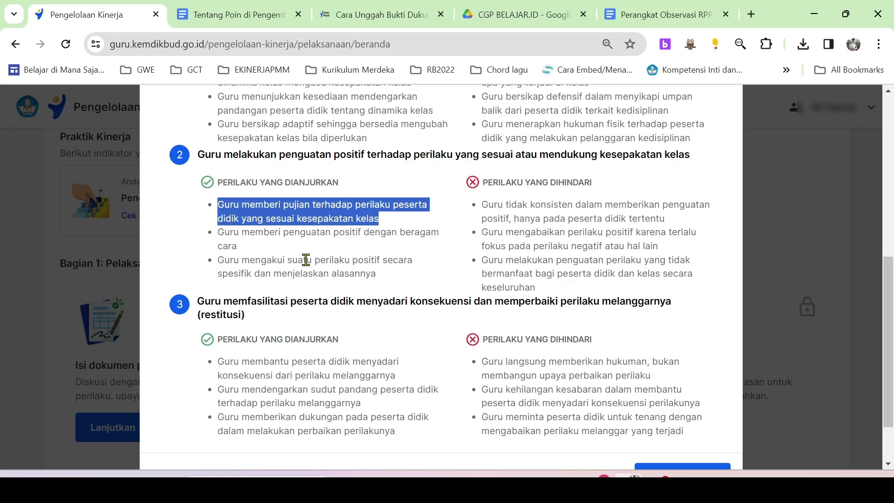
scroll(273, 263, "down", 2)
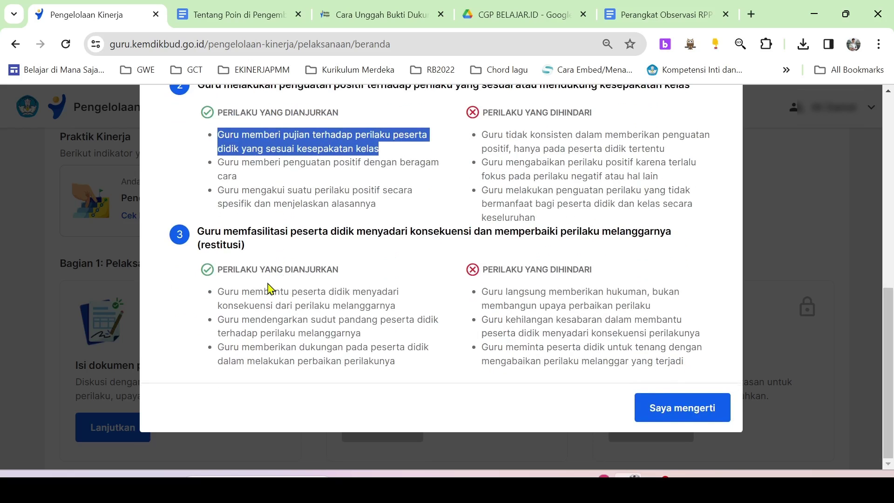
left_click_drag(218, 161, 410, 206)
Examine the avoided behaviours in the rubric, highlighting the first point under focus 1 and under focus 3
scroll(314, 322, "up", 5)
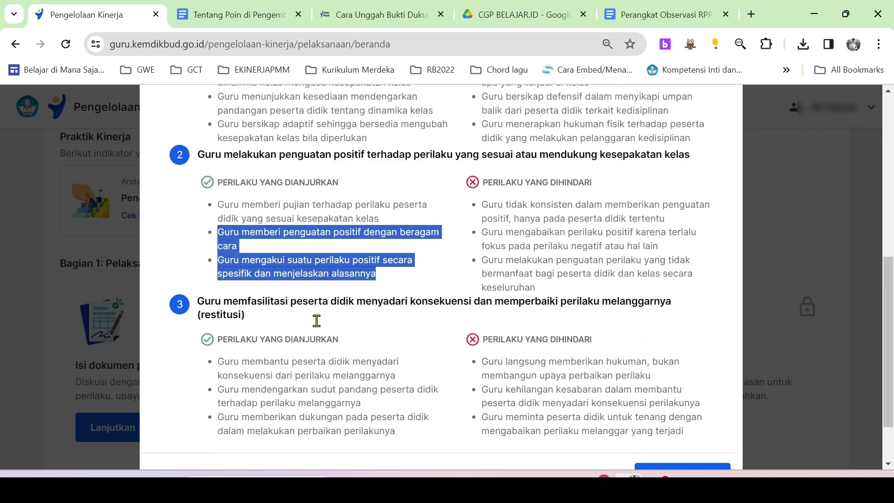
left_click_drag(483, 205, 600, 226)
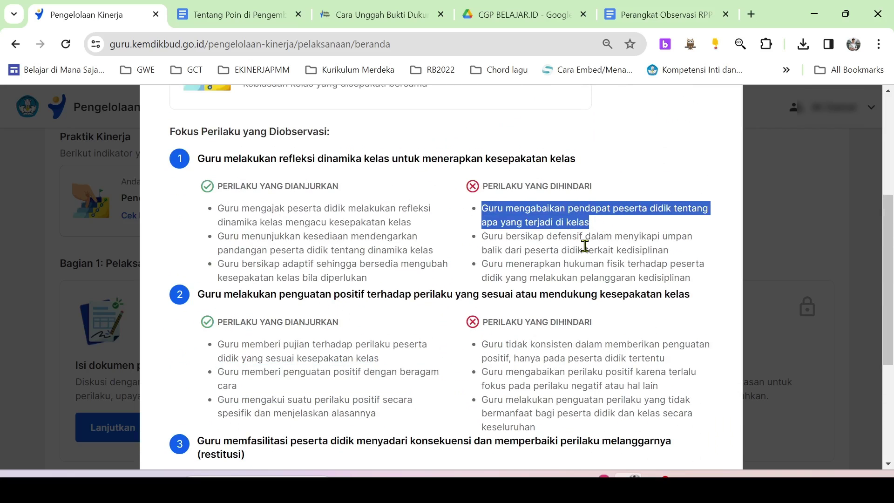
left_click(533, 236)
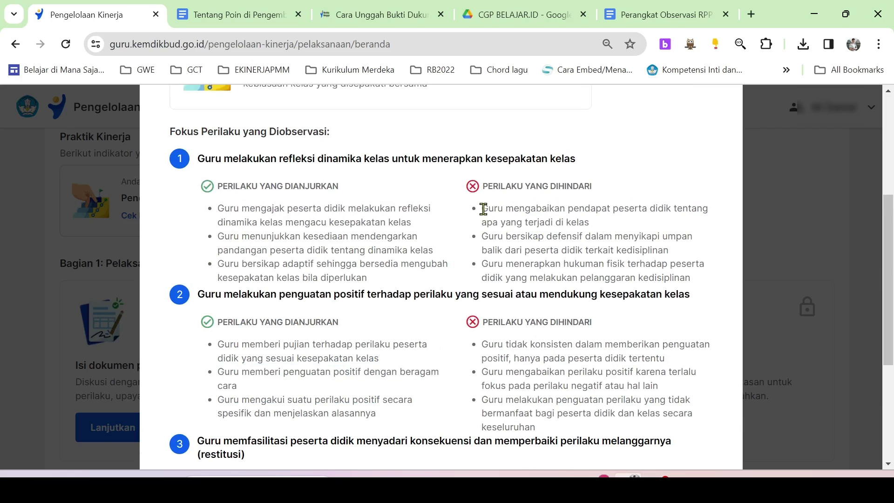
left_click_drag(484, 207, 581, 222)
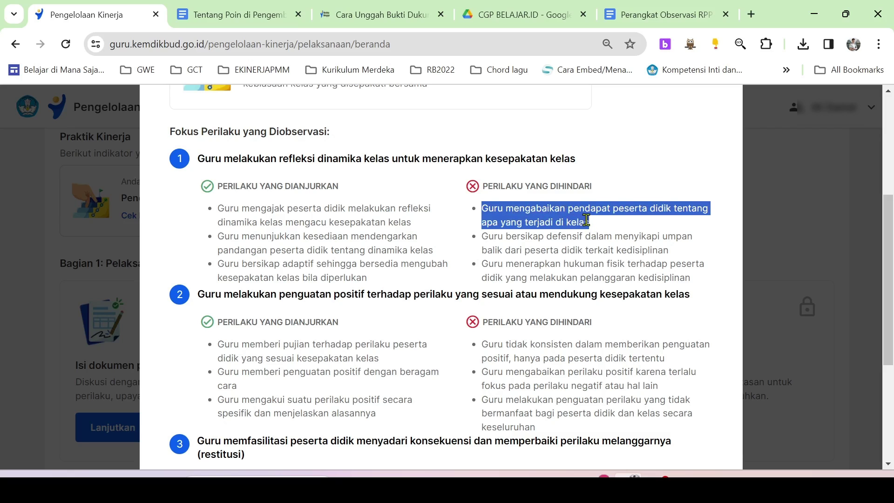
left_click(589, 224)
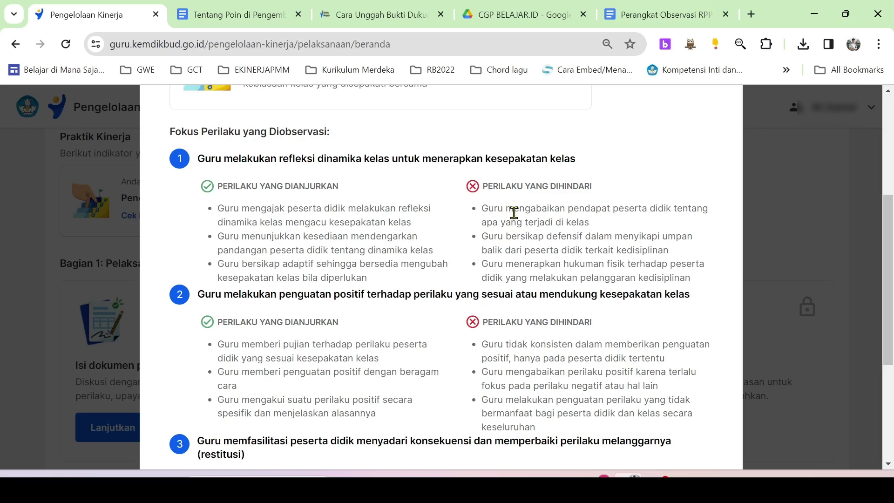
scroll(513, 212, "down", 5)
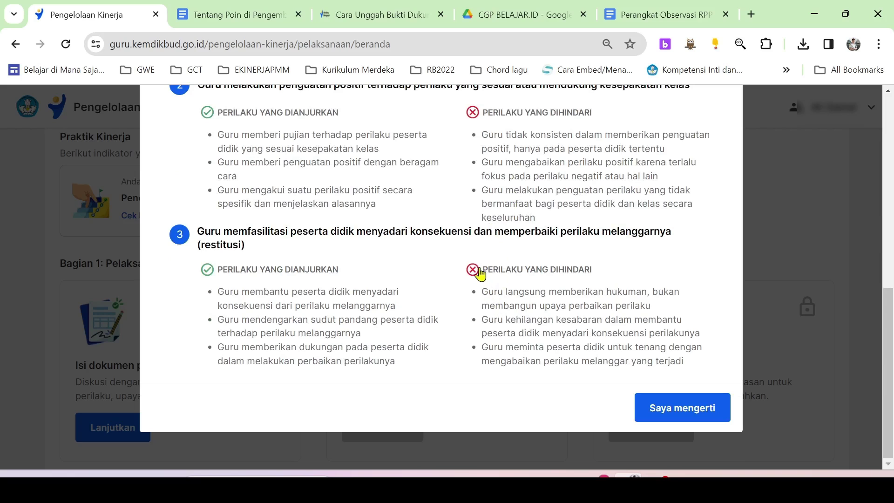
left_click_drag(485, 270, 573, 285)
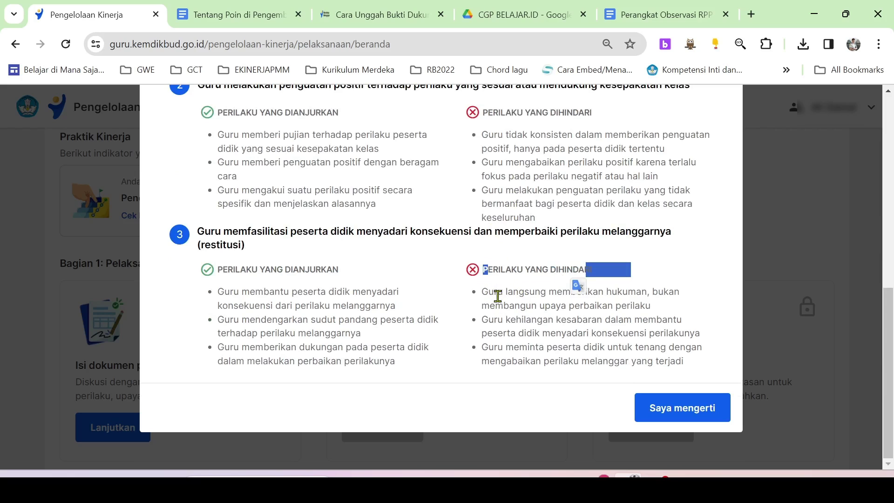
left_click_drag(481, 291, 647, 305)
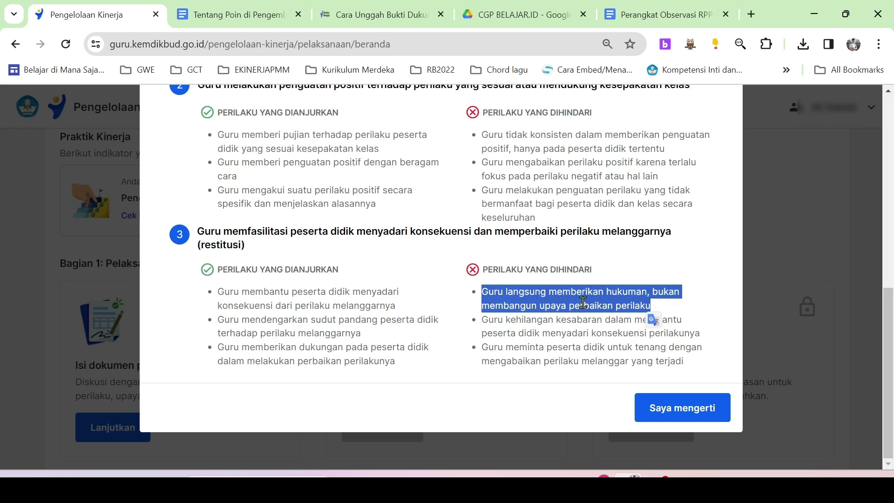
scroll(409, 312, "up", 8)
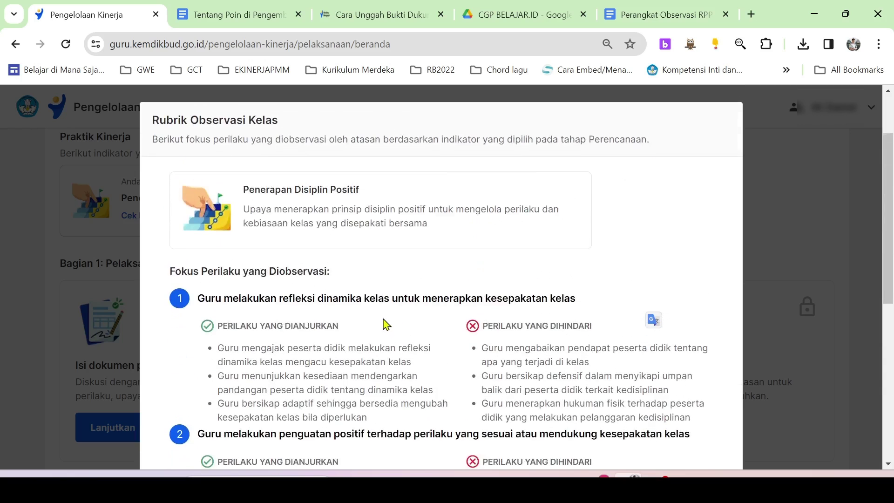
scroll(267, 238, "down", 5)
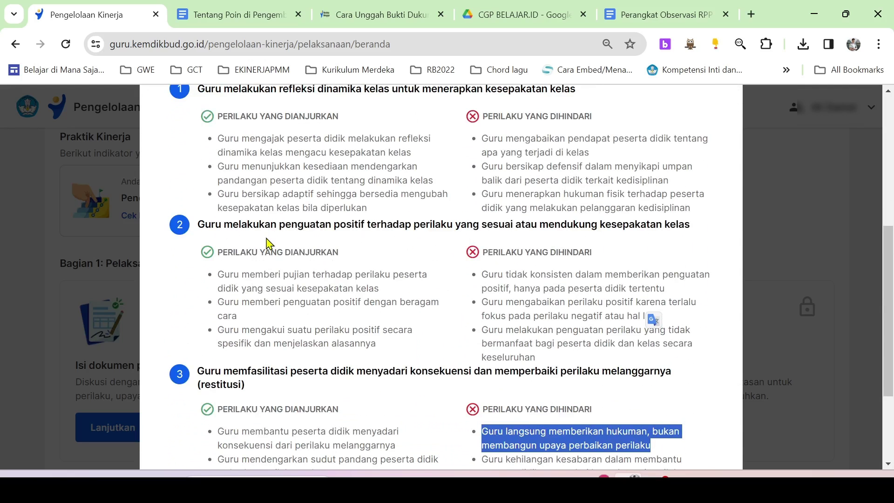
Review the focus behaviours down to the end of the rubric and close the observation rubric
scroll(482, 305, "down", 3)
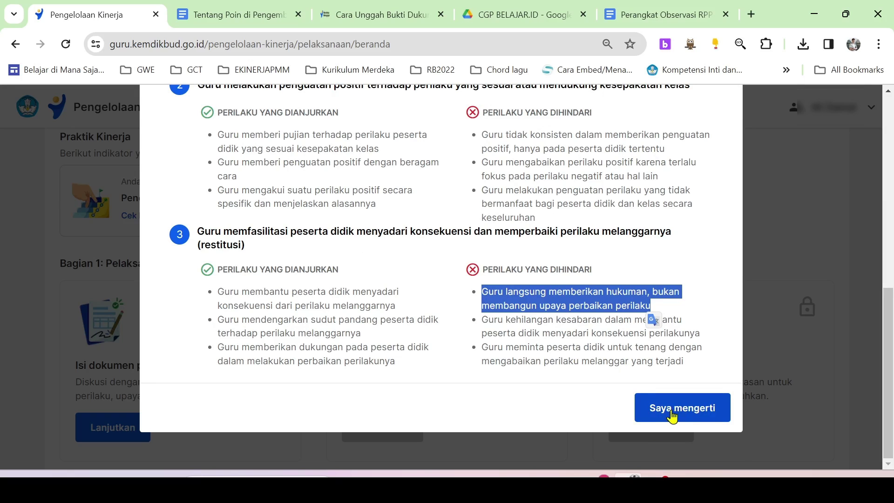
scroll(306, 278, "up", 5)
scroll(302, 265, "down", 1)
scroll(345, 284, "up", 3)
scroll(363, 288, "down", 4)
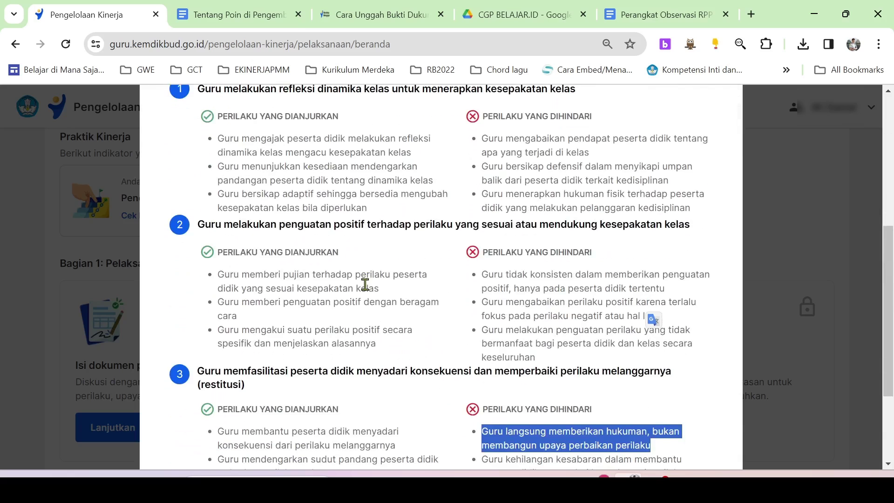
scroll(367, 285, "down", 2)
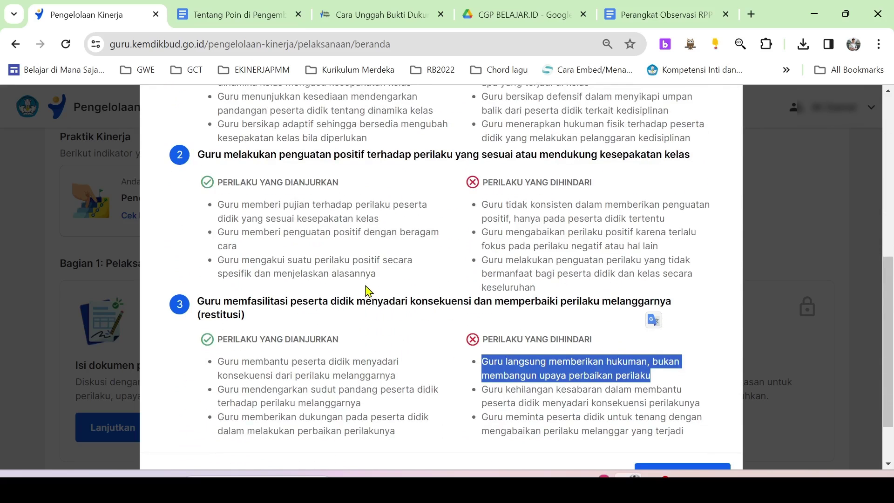
scroll(368, 291, "down", 2)
left_click(651, 410)
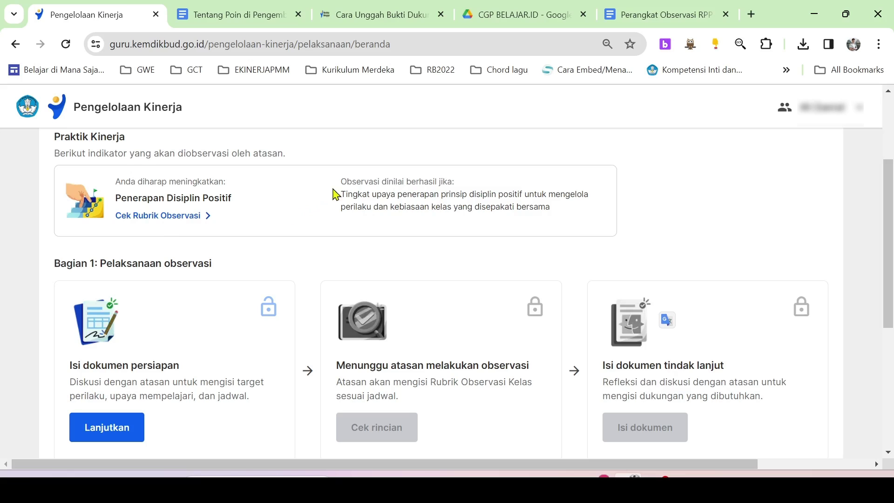
Highlight the success criterion under Observasi dinilai berhasil jika in the Praktik Kinerja section and clear the highlighting
left_click_drag(342, 182, 461, 185)
left_click_drag(340, 194, 558, 215)
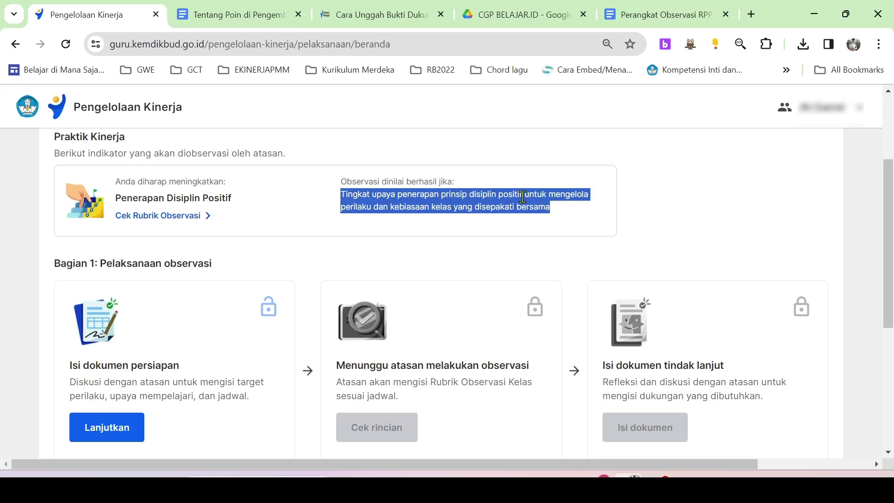
left_click(423, 196)
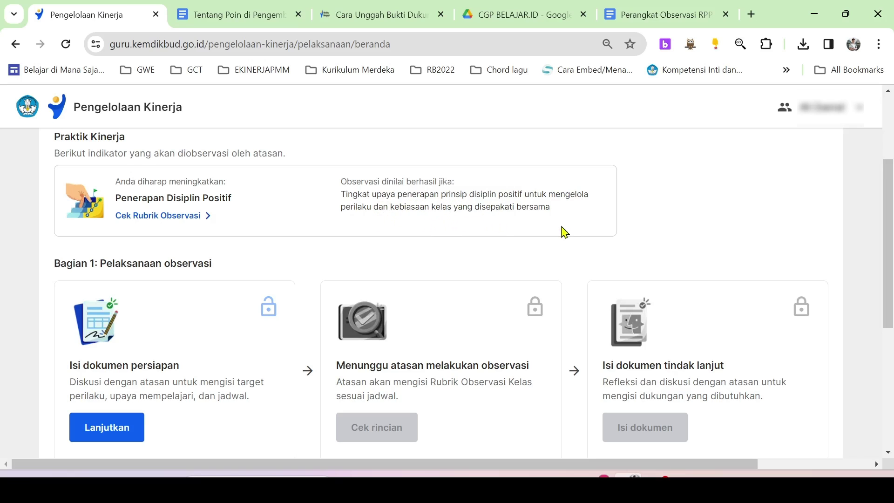
left_click_drag(560, 219, 334, 199)
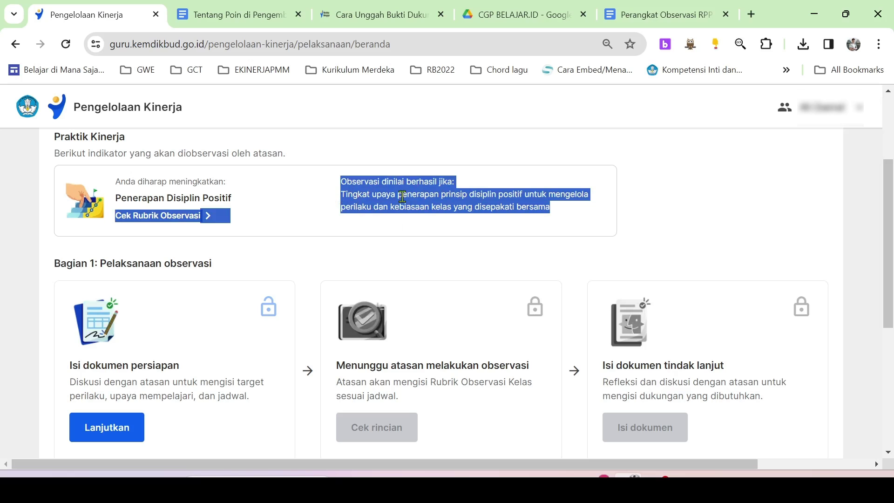
left_click(421, 207)
scroll(404, 221, "up", 1)
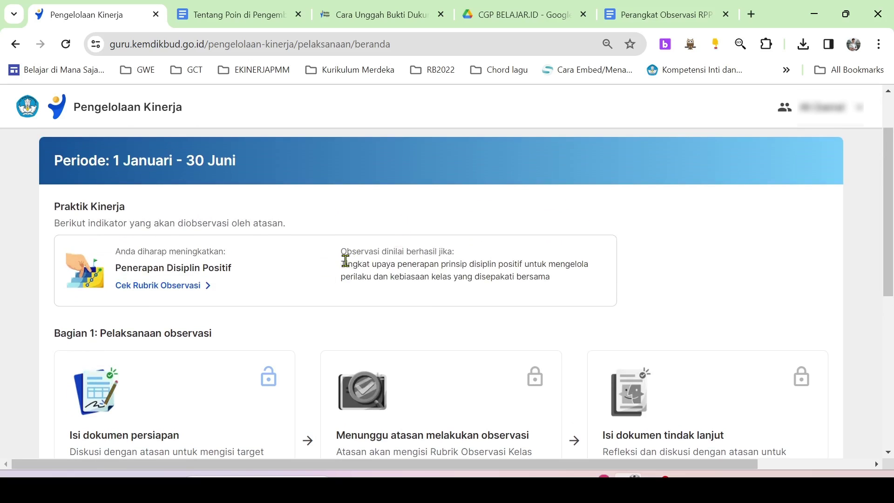
scroll(371, 255, "down", 1)
scroll(370, 259, "up", 1)
scroll(370, 254, "down", 1)
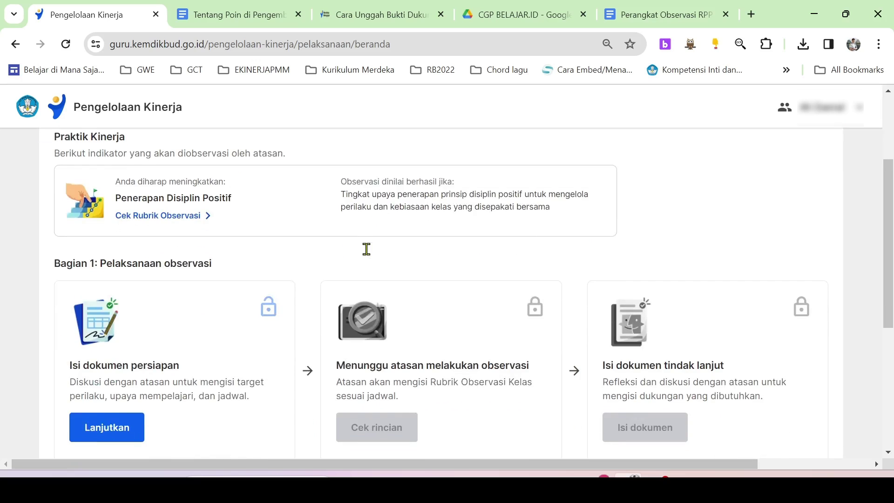
Highlight the titles and descriptions of the three Bagian 1: Pelaksanaan observasi stages, from preparation document to follow-up document
scroll(369, 255, "down", 1)
scroll(365, 238, "down", 1)
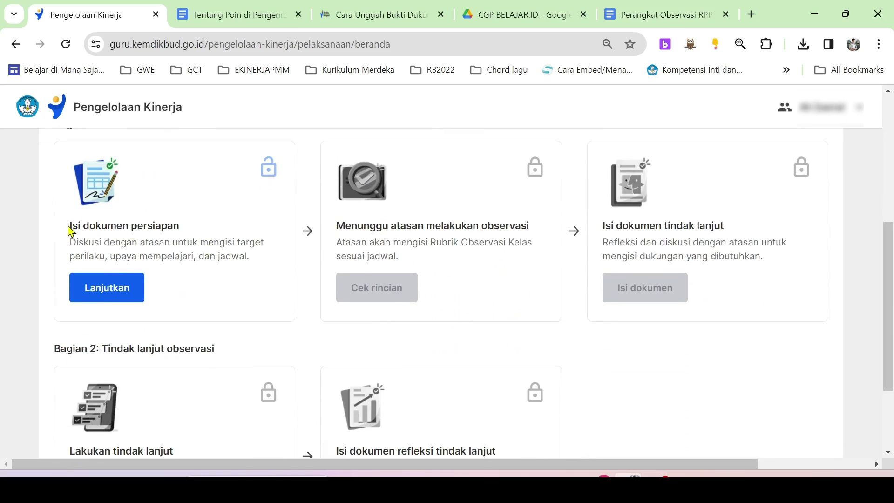
left_click_drag(70, 225, 188, 229)
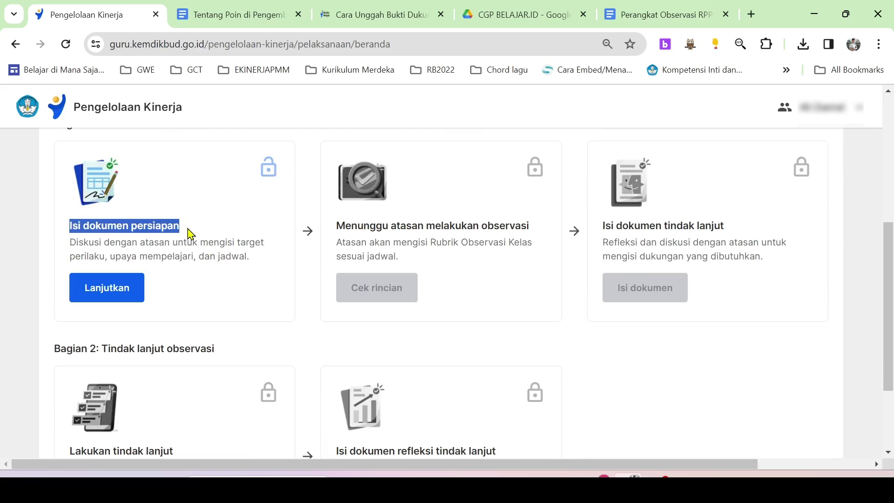
left_click_drag(68, 243, 250, 259)
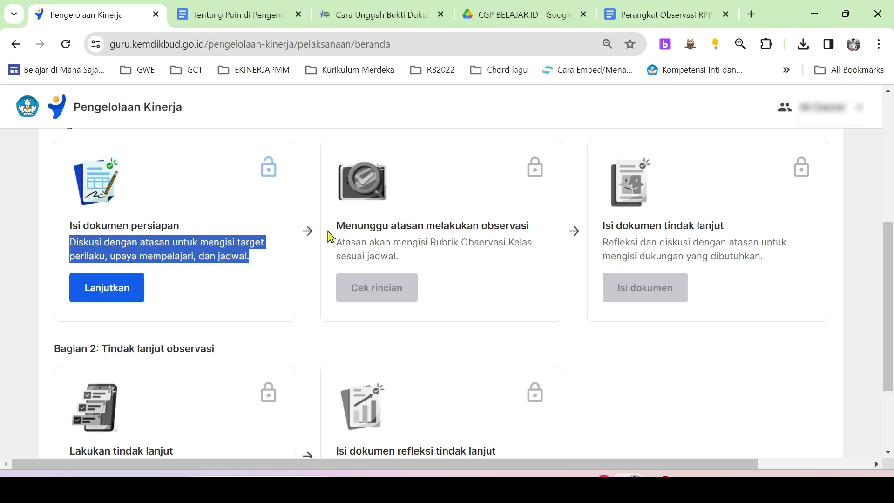
left_click_drag(340, 227, 404, 259)
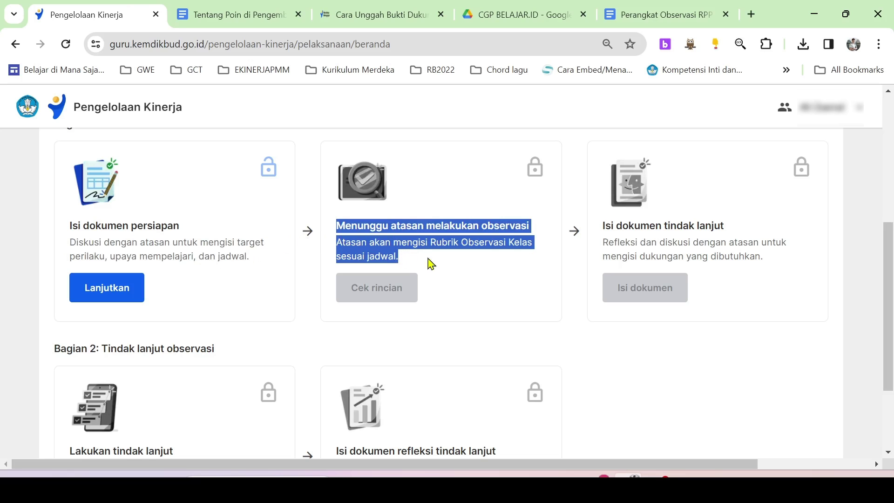
left_click_drag(603, 229, 768, 255)
Highlight the Lakukan tindak lanjut and Isi dokumen refleksi tindak lanjut texts under Bagian 2: Tindak lanjut observasi
scroll(439, 303, "down", 2)
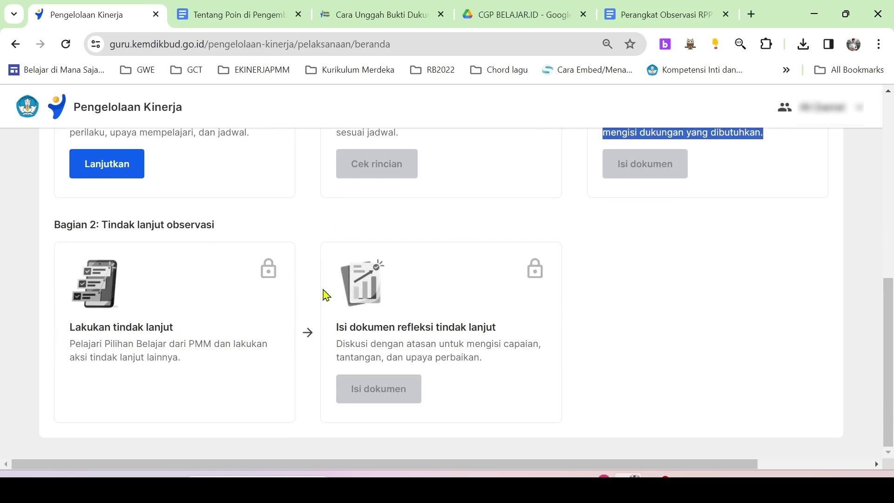
scroll(278, 293, "up", 2)
scroll(107, 325, "down", 2)
left_click_drag(70, 326, 178, 359)
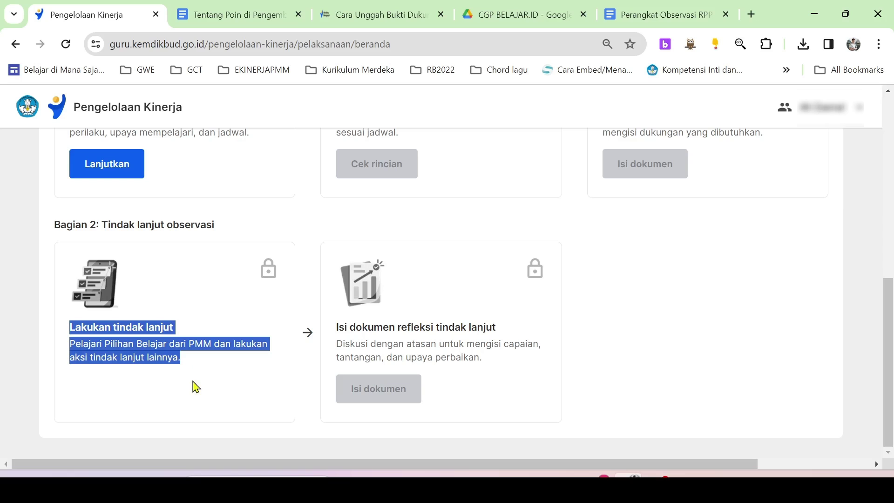
left_click_drag(337, 324, 495, 364)
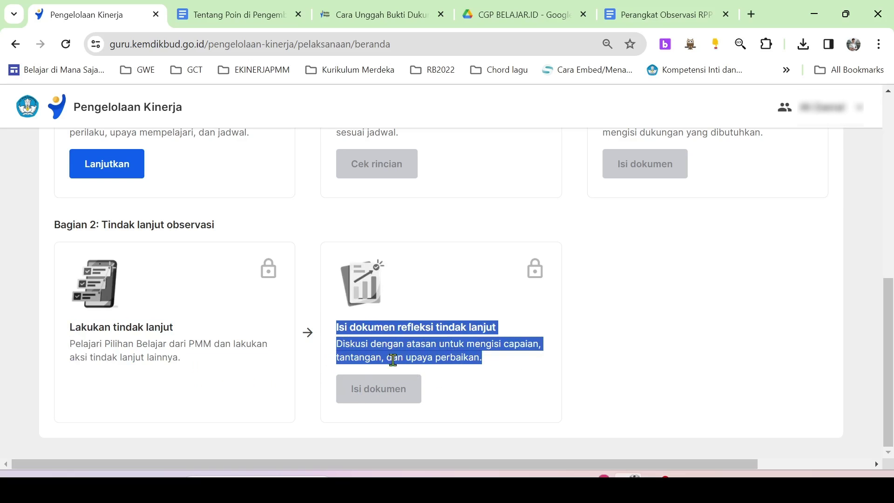
Open the preparation document from the Isi dokumen persiapan stage and look over its opening sections
scroll(383, 380, "up", 3)
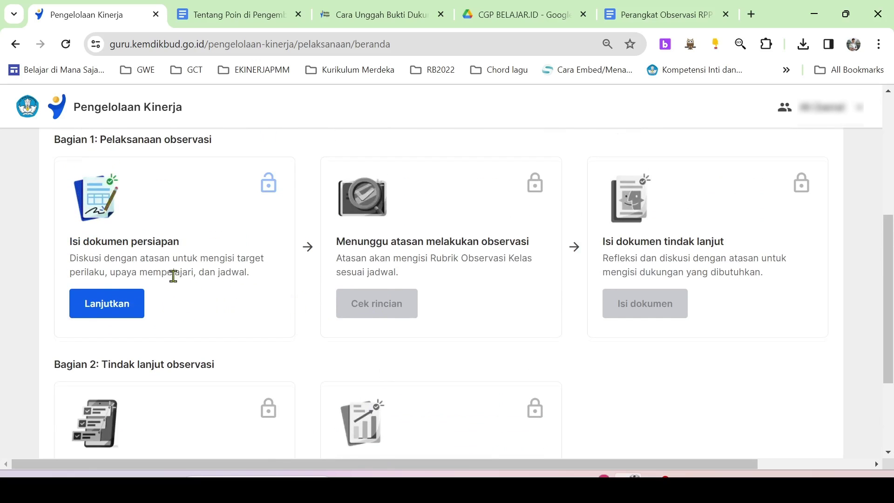
scroll(173, 276, "up", 2)
left_click(114, 372)
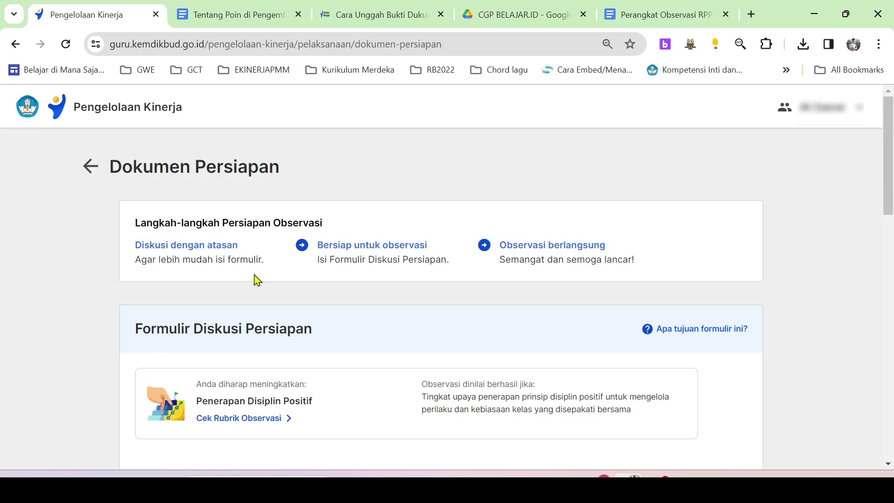
scroll(254, 289, "down", 2)
scroll(250, 297, "up", 2)
Deselect all three target behaviours and highlight the "Pilih maks. 3" note in the question above them
scroll(228, 271, "down", 6)
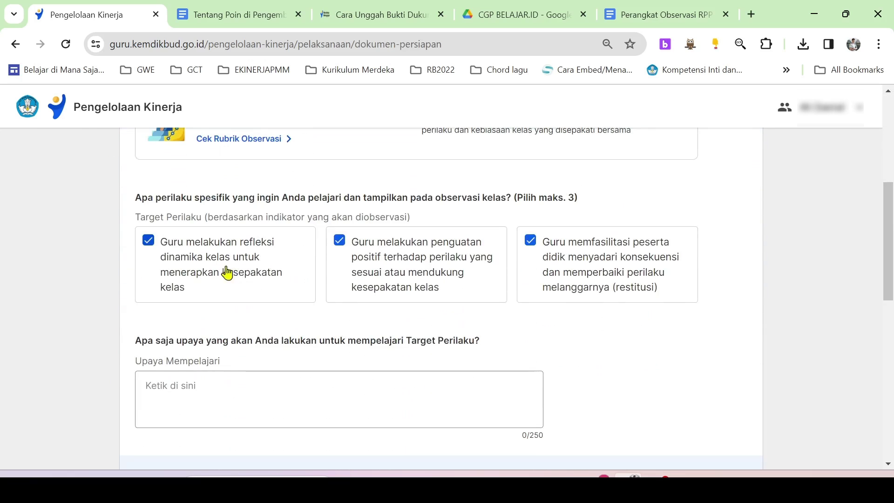
left_click(149, 238)
left_click(340, 240)
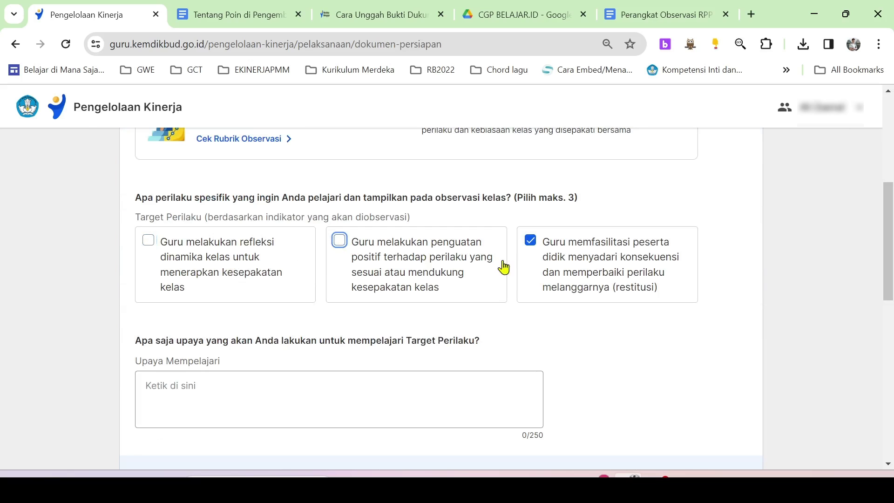
left_click(530, 241)
left_click_drag(259, 197, 572, 198)
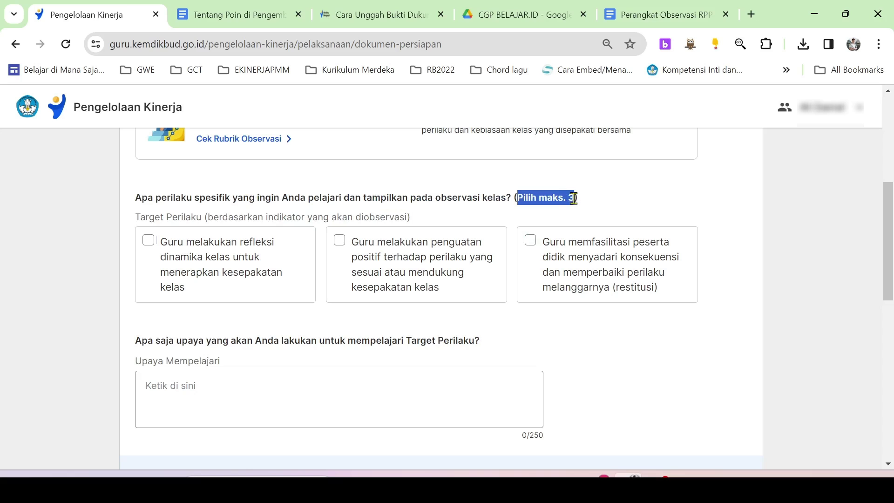
left_click(583, 203)
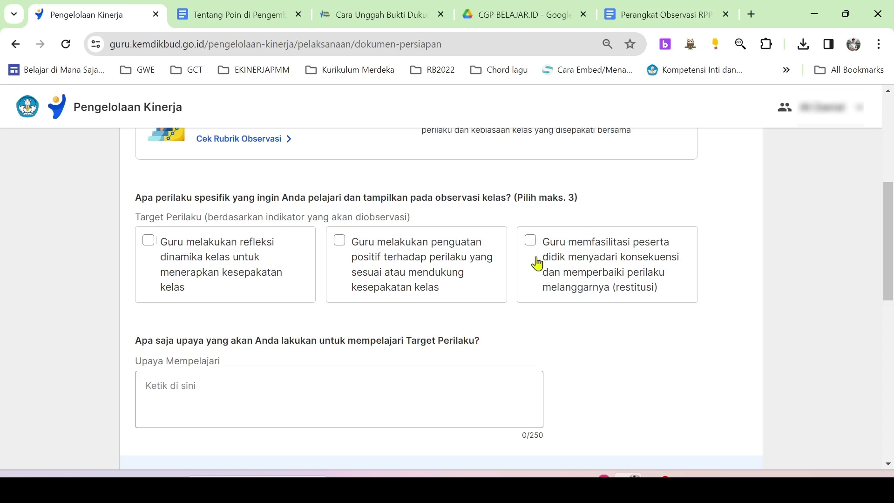
Select all three target behaviours, then deselect the third and second so only the class reflection one stays chosen
left_click(186, 243)
left_click(335, 248)
left_click(528, 245)
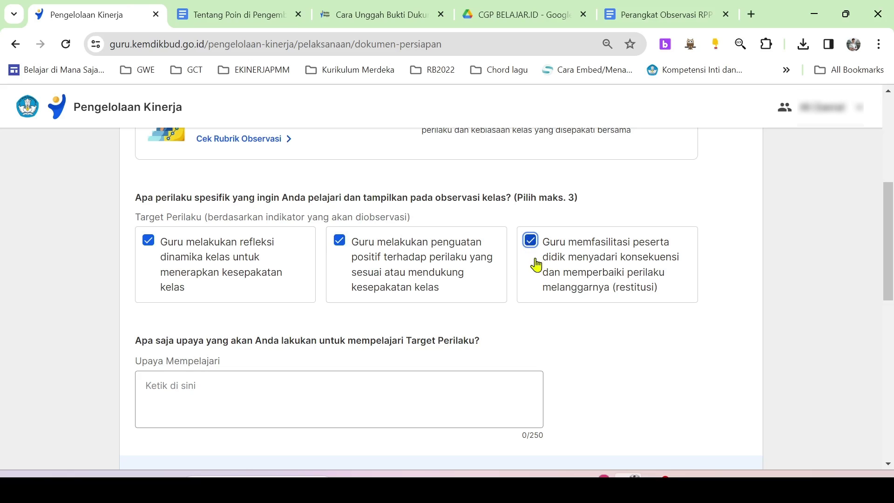
left_click(533, 247)
left_click(341, 245)
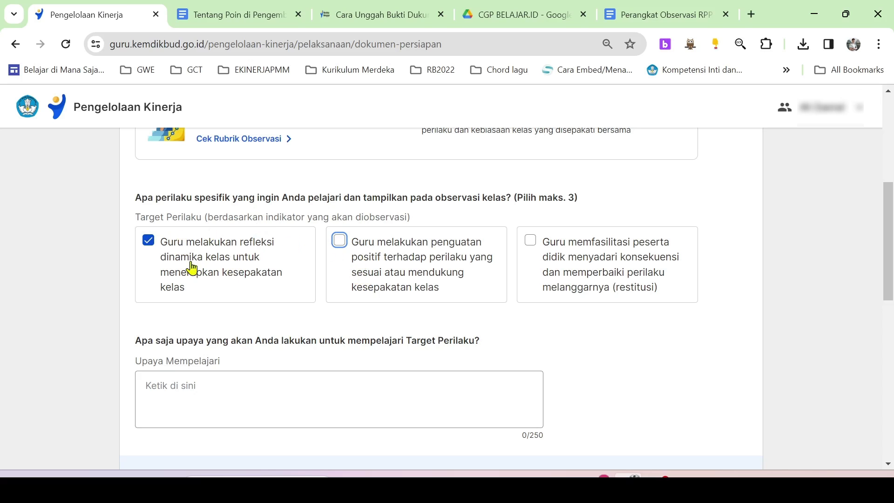
Toggle the class reflection target off and on, then add the positive reinforcement and restitution targets
scroll(165, 246, "down", 2)
scroll(168, 220, "up", 2)
left_click(148, 240)
left_click(147, 240)
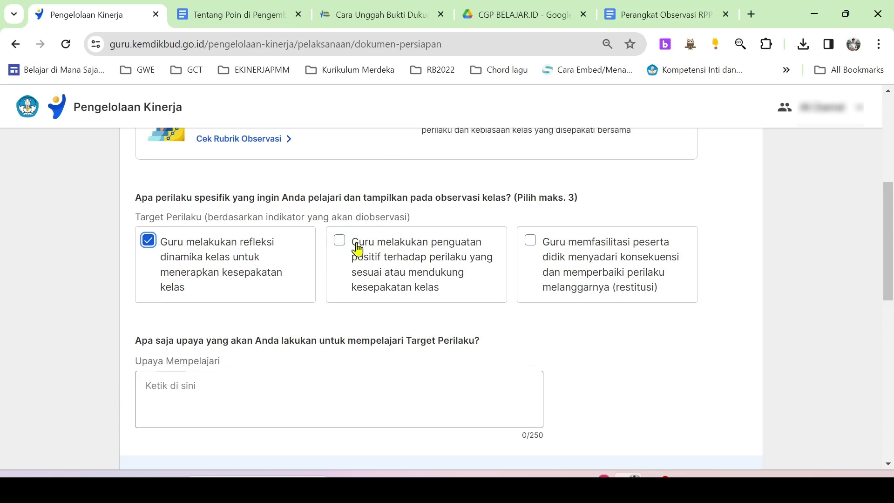
left_click(339, 241)
left_click(529, 241)
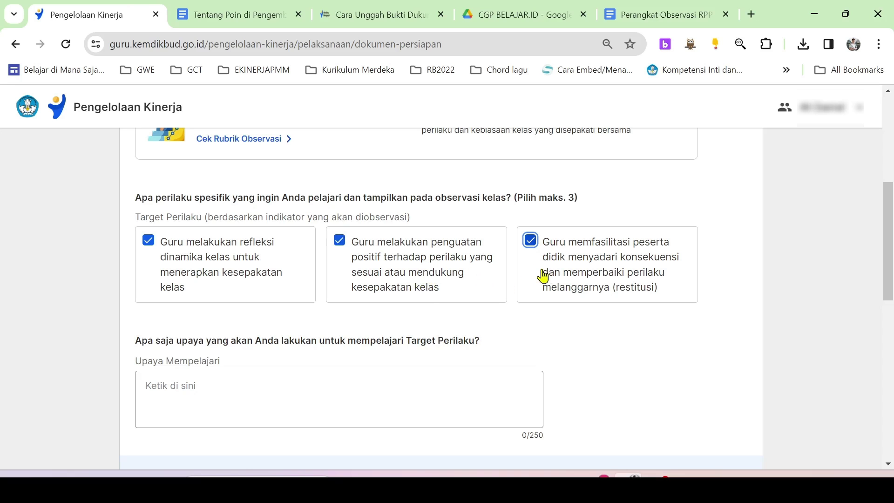
Deselect the restitution and positive reinforcement targets, keeping only the class reflection target
left_click(531, 243)
left_click(343, 252)
left_click(341, 247)
left_click(341, 247)
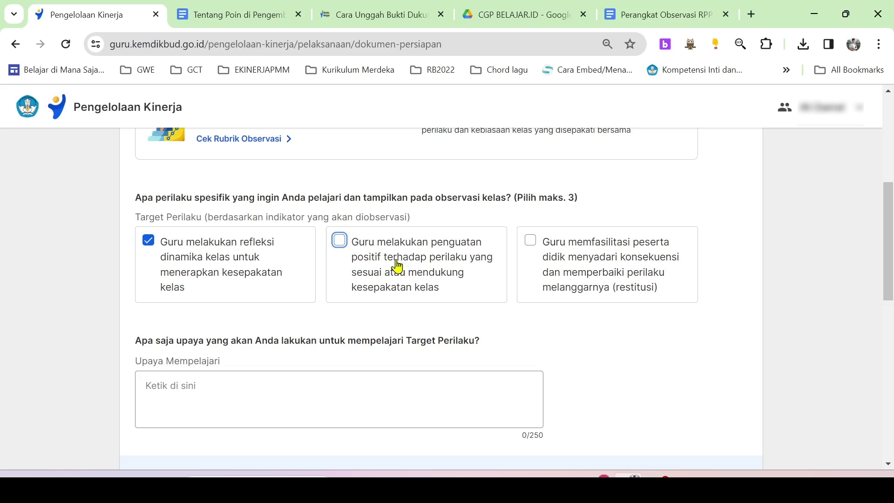
Highlight the "Pilih maks. 3" note and select the restitution and positive reinforcement targets again
left_click_drag(517, 199, 585, 208)
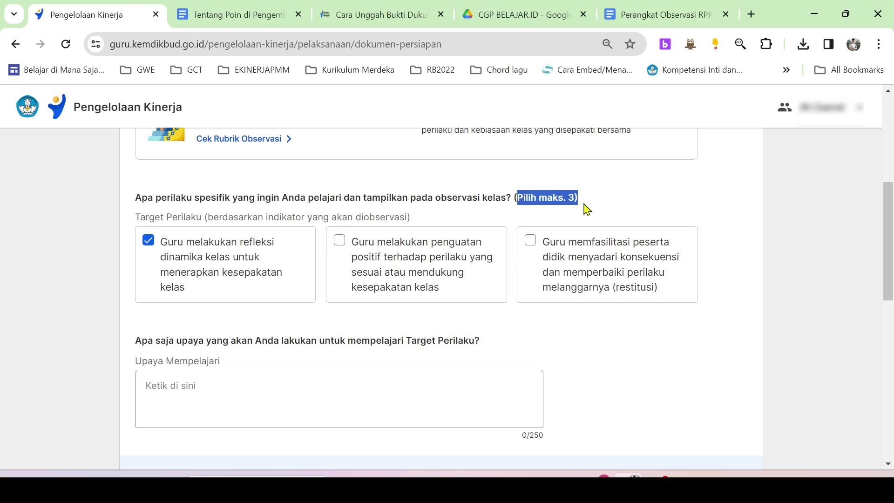
left_click(544, 253)
left_click(342, 243)
Highlight "untuk mempelajari Target Perilaku" in the learning efforts question, compare it with the targets, and activate the Upaya Mempelajari field
scroll(354, 251, "down", 3)
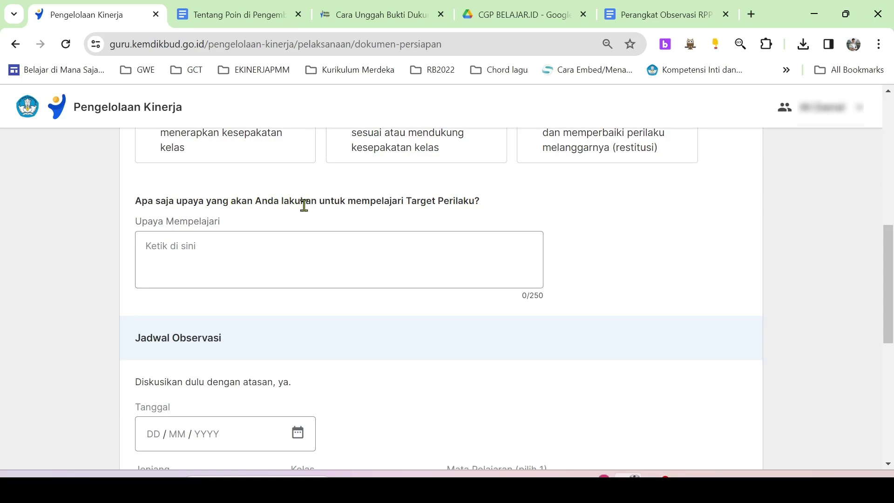
left_click_drag(321, 200, 474, 201)
scroll(194, 288, "up", 2)
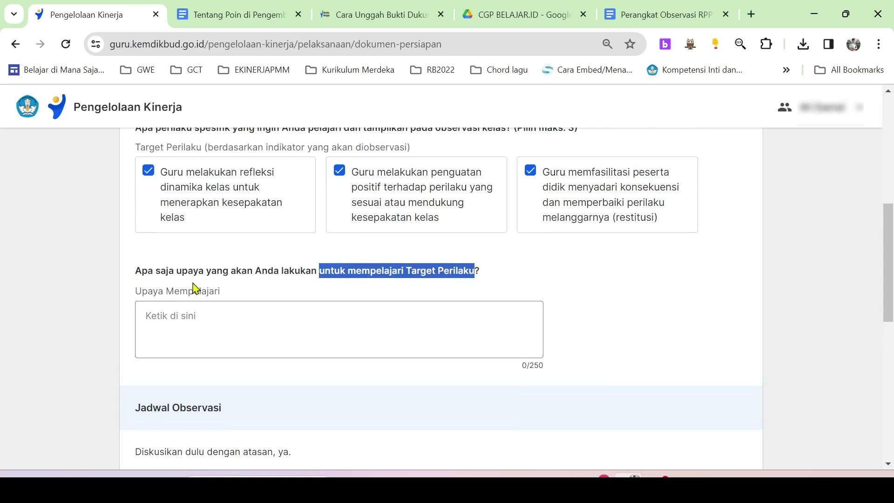
scroll(240, 293, "up", 2)
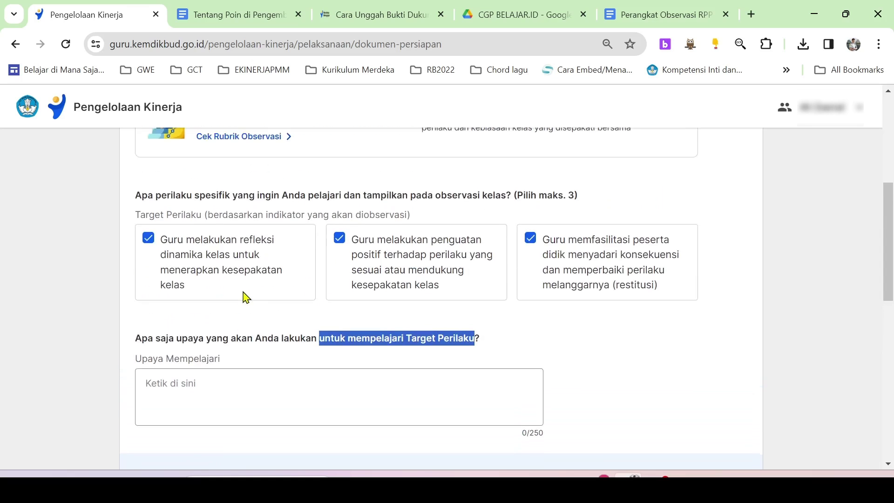
scroll(241, 341, "down", 2)
scroll(242, 342, "up", 2)
scroll(228, 339, "up", 2)
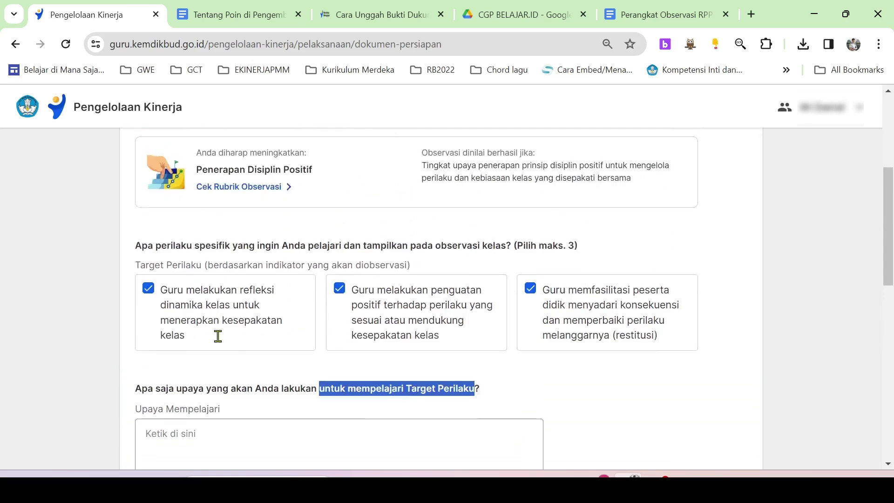
scroll(208, 375, "down", 2)
left_click(184, 392)
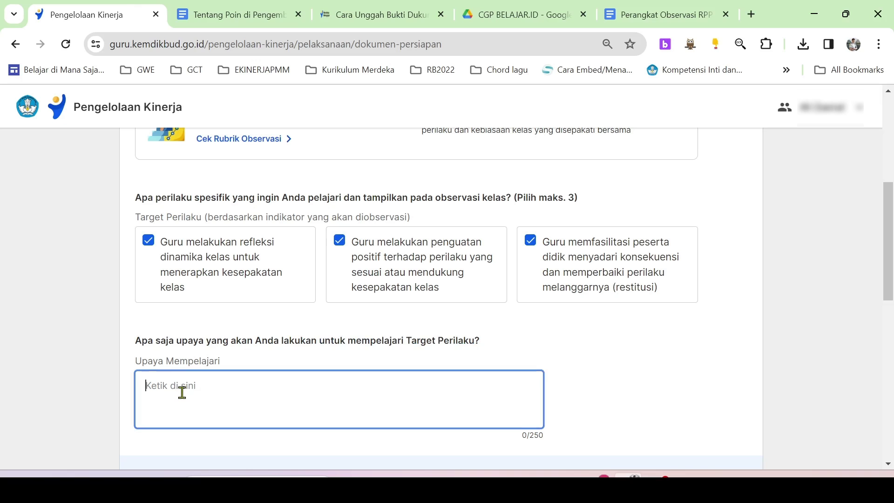
Return to the Langkah-langkah Persiapan Observasi overview at the start of the preparation document
scroll(218, 338, "down", 2)
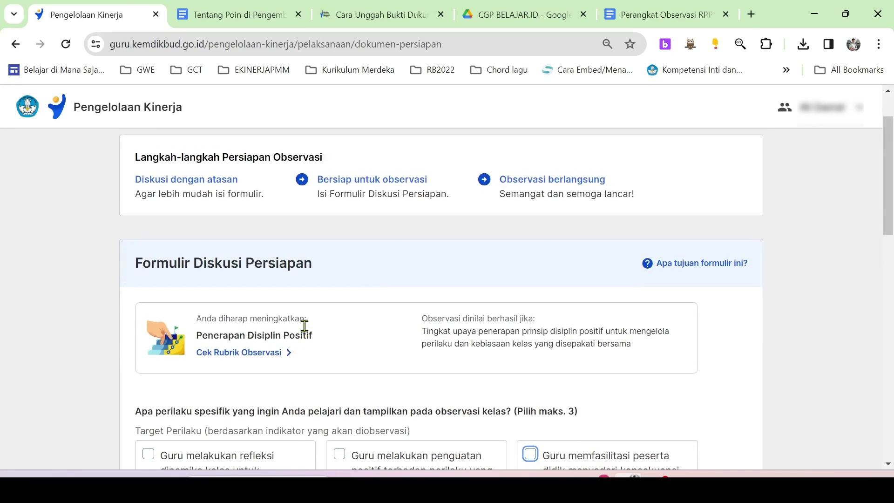
scroll(457, 241, "down", 2)
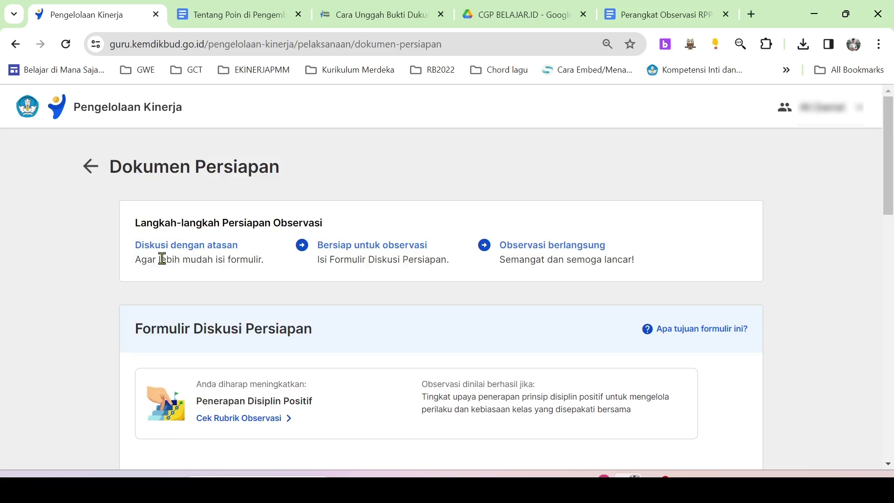
Highlight the three observation preparation stages in turn: Diskusi dengan atasan, Bersiap untuk observasi and Observasi berlangsung
left_click_drag(136, 244, 242, 253)
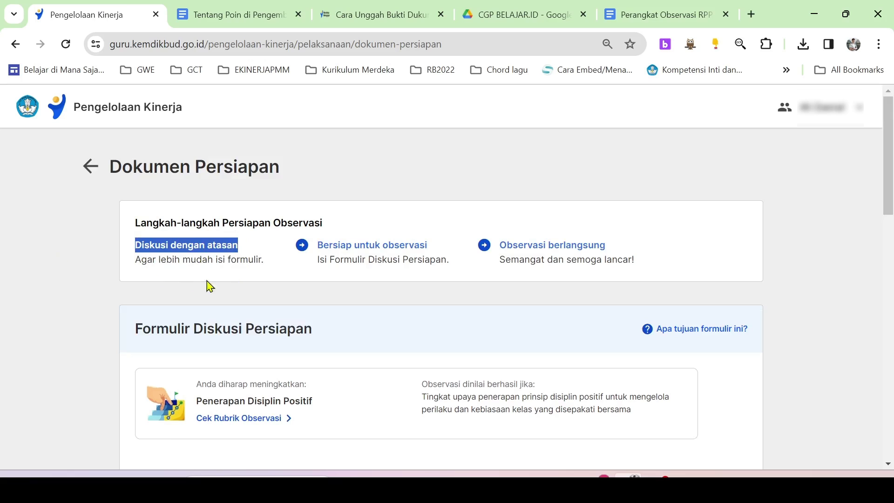
left_click_drag(135, 259, 269, 265)
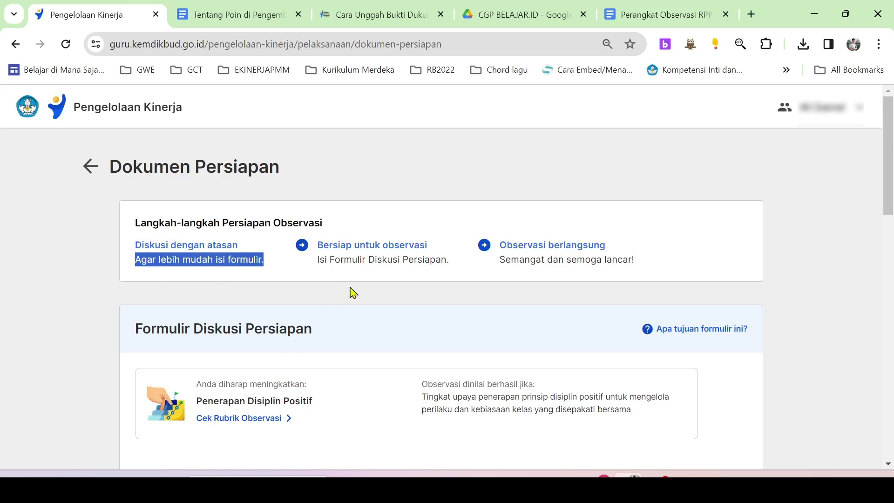
left_click_drag(318, 245, 445, 256)
left_click_drag(500, 245, 634, 260)
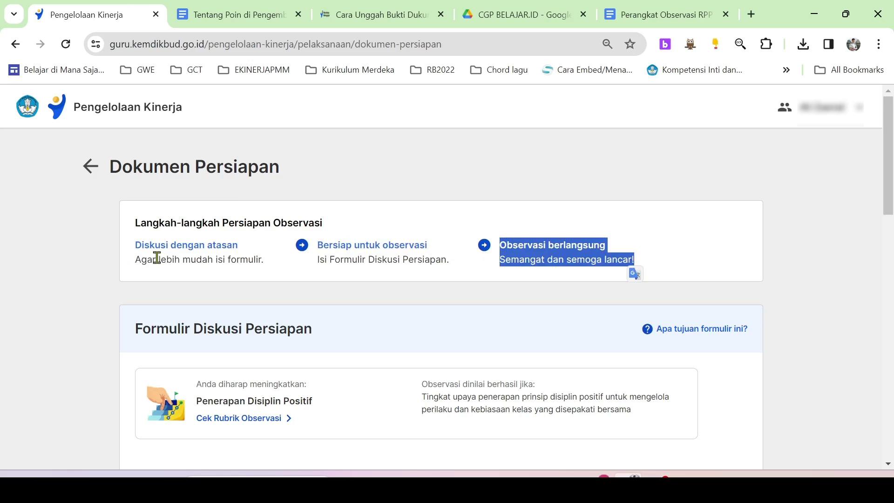
Open the explanation of the Formulir Diskusi Persiapan's purpose, highlight its "Kami sarankan untuk" recommendation, and dismiss it
left_click(692, 336)
left_click_drag(685, 324, 376, 272)
left_click(685, 325)
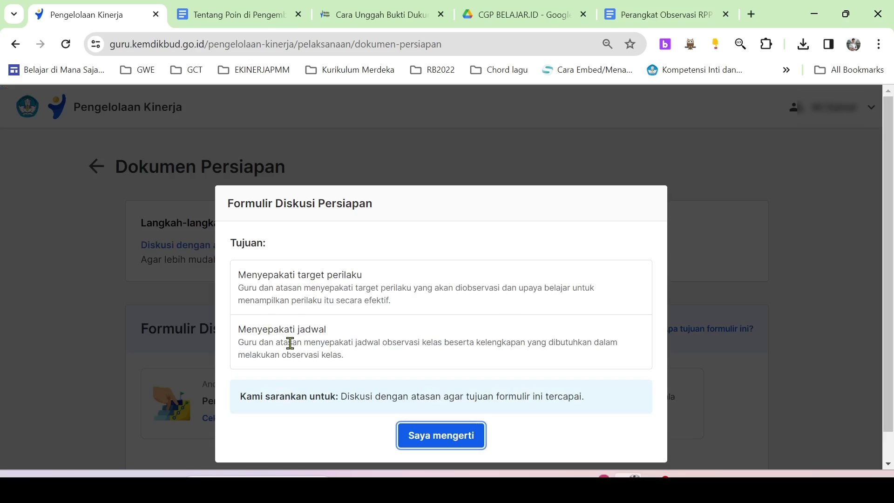
left_click_drag(242, 395, 588, 407)
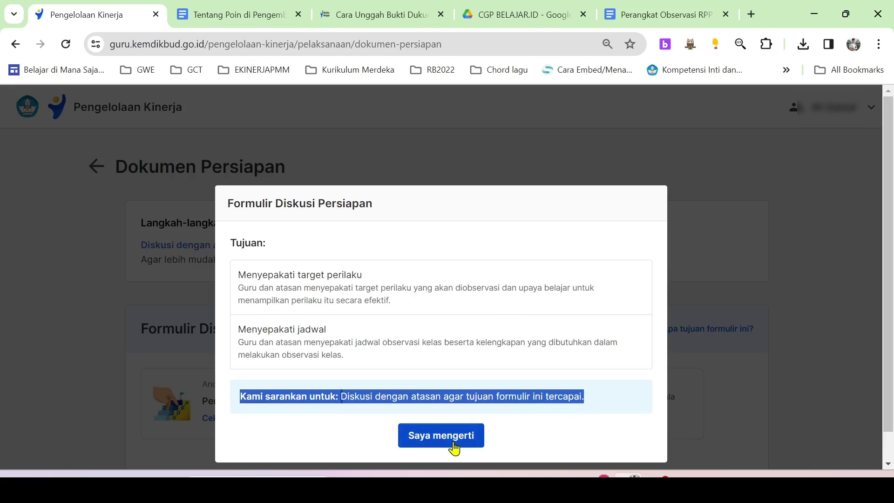
left_click(453, 448)
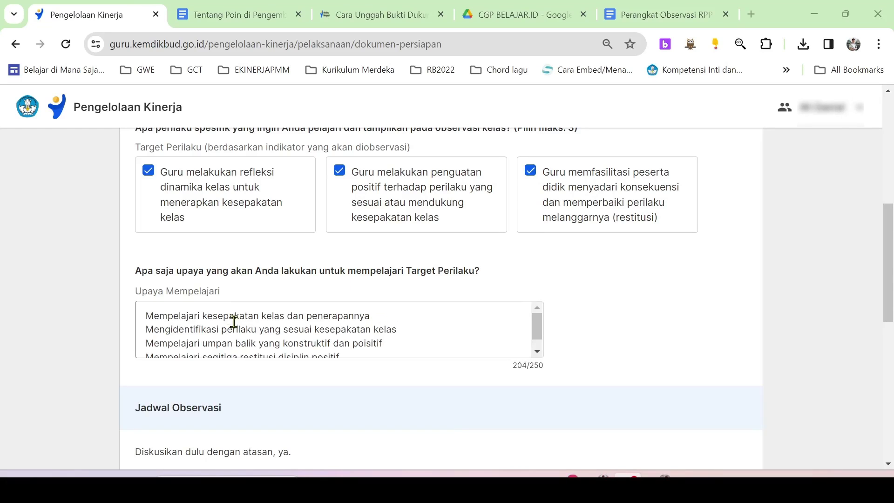
Highlight the "Upaya Mempelajari" label, "Target Perilaku?" in the learning efforts question, and the "(Pilih maks. 3)" note
left_click(231, 319)
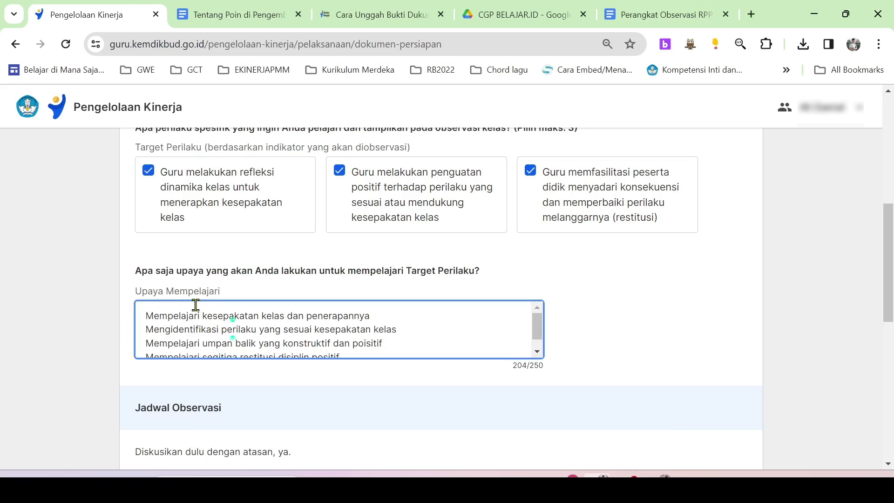
left_click_drag(135, 296, 231, 297)
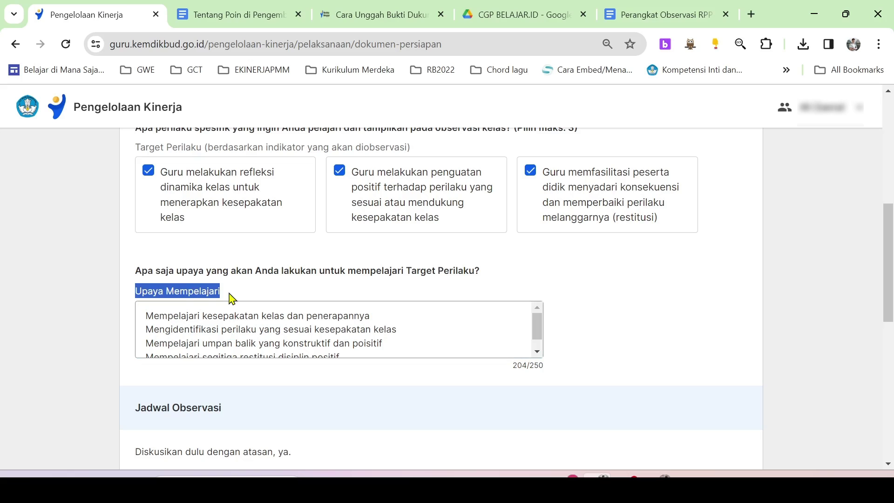
left_click_drag(404, 270, 485, 273)
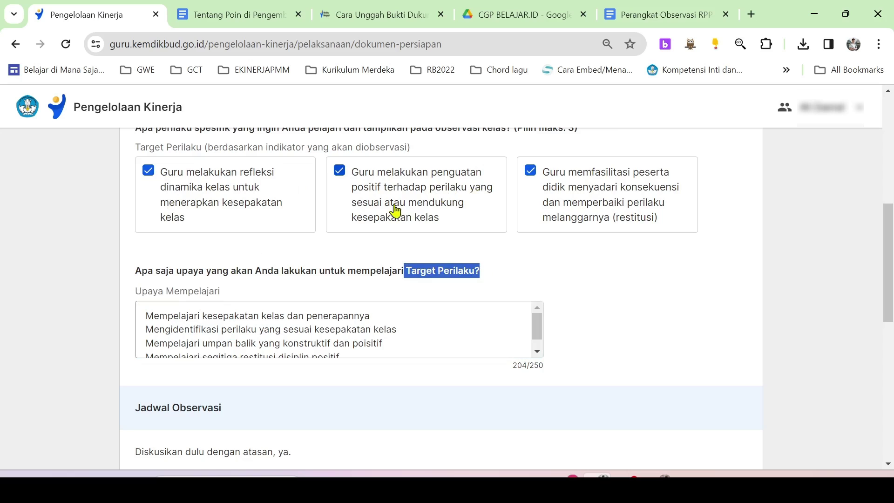
scroll(398, 223, "up", 1)
scroll(398, 219, "up", 1)
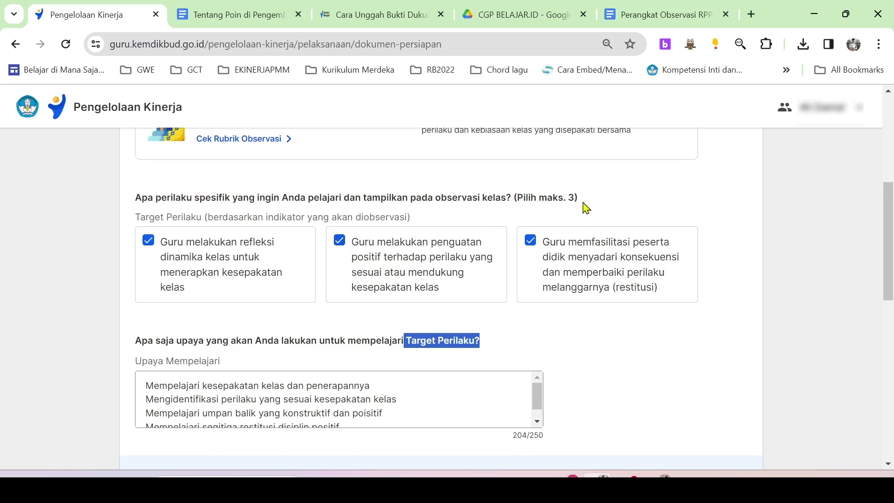
left_click_drag(582, 200, 518, 199)
scroll(367, 255, "down", 1)
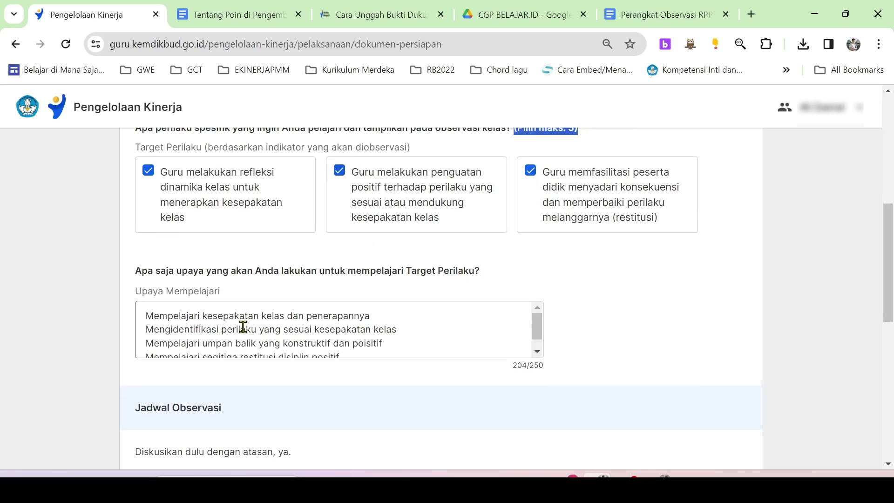
Highlight "perilaku yang sesuai kesepakatan kelas" and "umpan balik yang konstruktif dan poisitif" in the learning efforts answer
scroll(230, 325, "down", 1)
scroll(229, 323, "up", 1)
left_click_drag(203, 315, 226, 330)
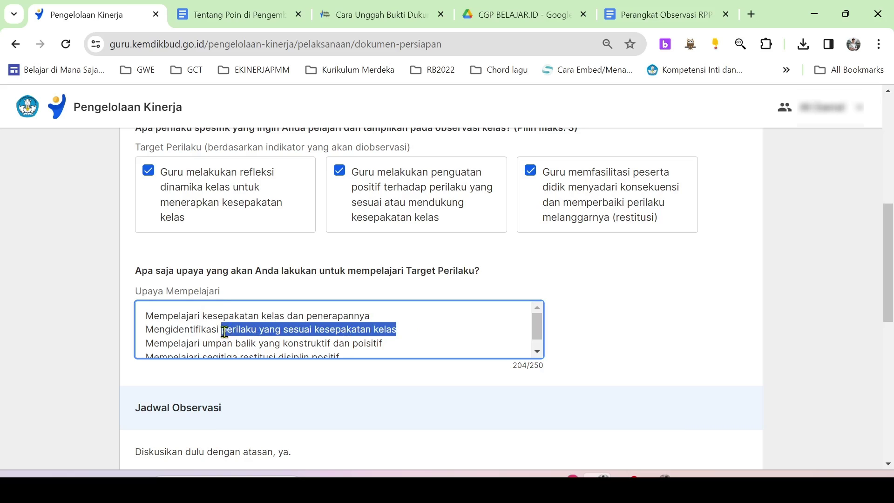
scroll(186, 335, "down", 1)
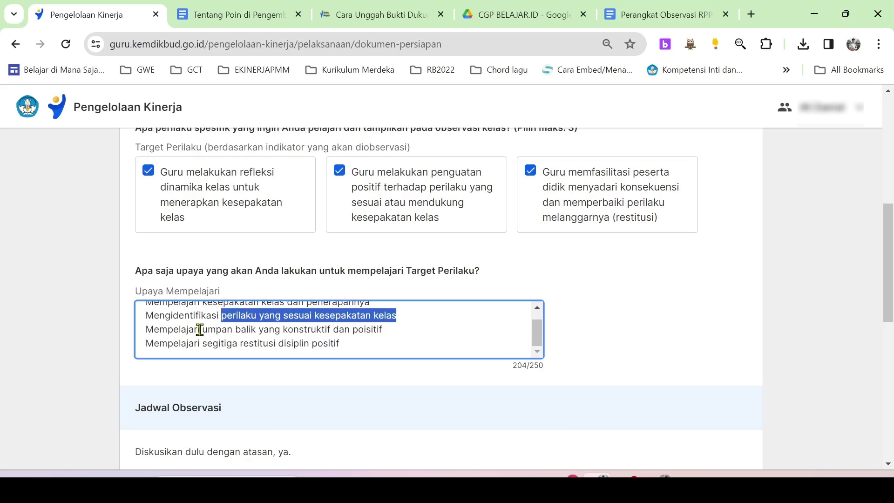
left_click_drag(203, 330, 382, 325)
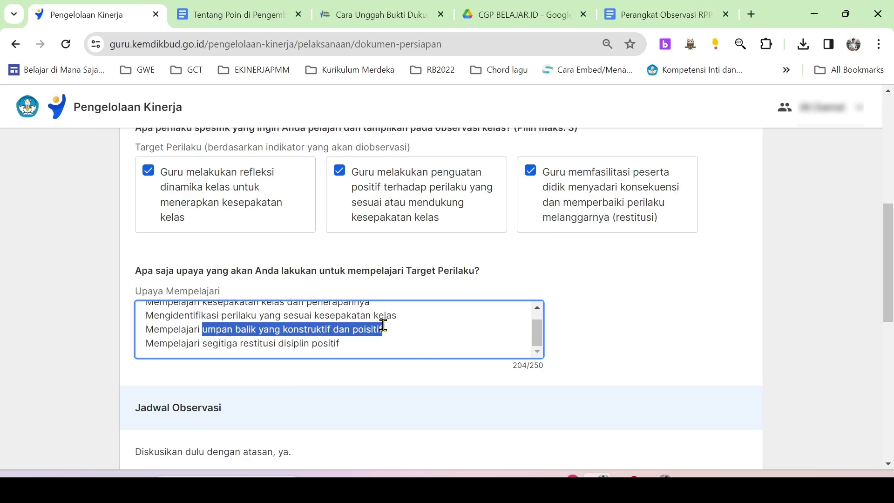
scroll(352, 328, "down", 1)
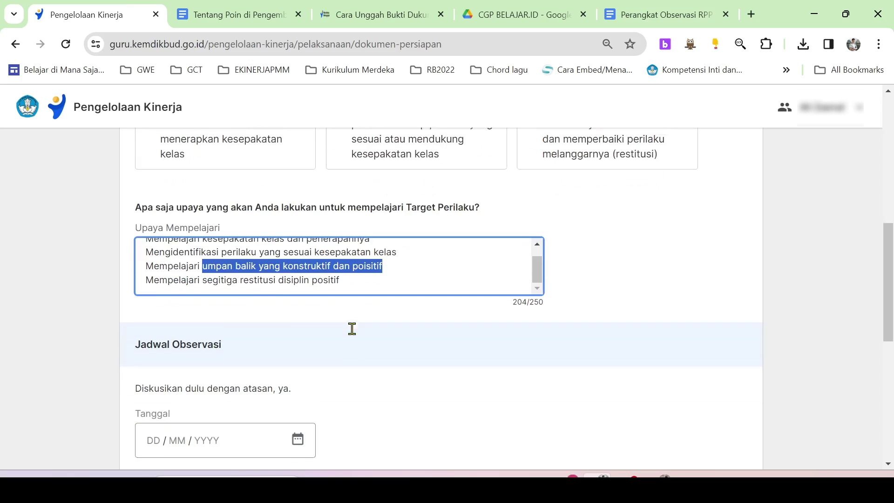
Highlight "segitiga restitusi disiplin positif" in the learning efforts answer and compare it with the restitution target
scroll(343, 328, "up", 1)
left_click_drag(338, 345, 203, 345)
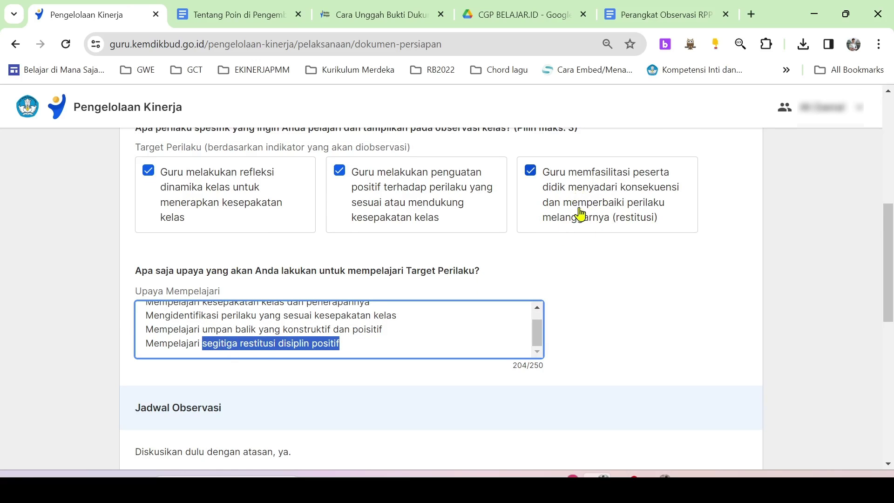
left_click(271, 343)
scroll(261, 345, "up", 1)
scroll(278, 344, "down", 1)
left_click_drag(345, 343, 203, 343)
scroll(571, 206, "up", 1)
scroll(577, 214, "down", 1)
scroll(300, 330, "up", 1)
Highlight the second and third learning efforts, then the first one, and compare them with the behaviour targets
left_click_drag(381, 343, 156, 328)
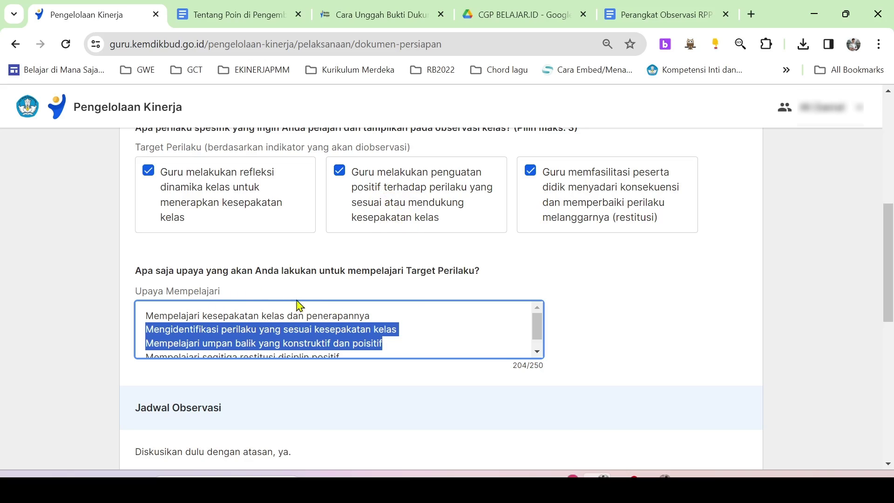
left_click_drag(369, 316, 141, 314)
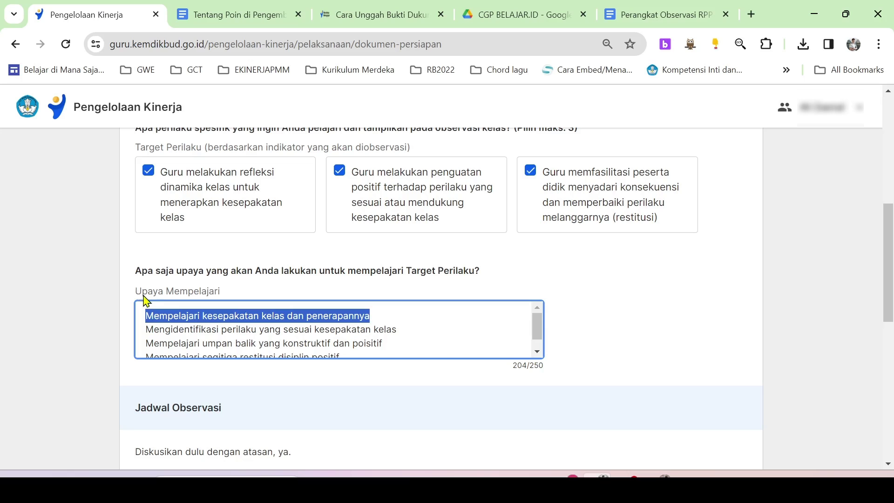
scroll(414, 235, "up", 2)
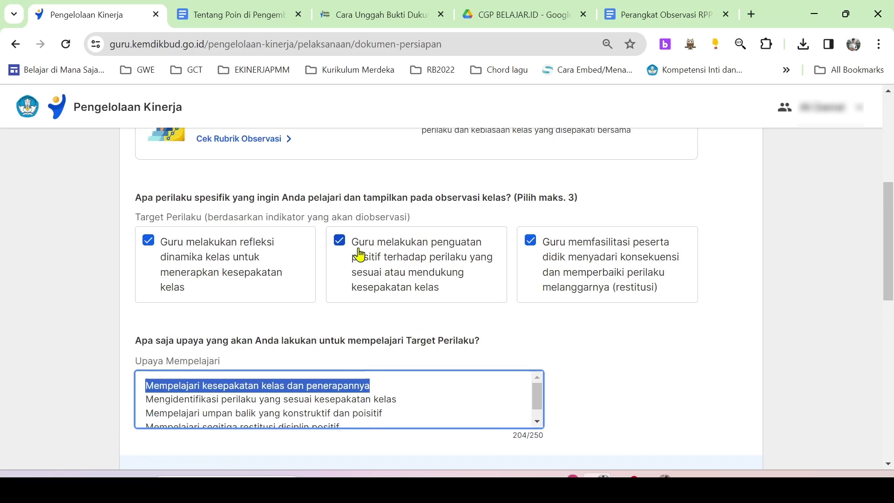
scroll(360, 254, "down", 2)
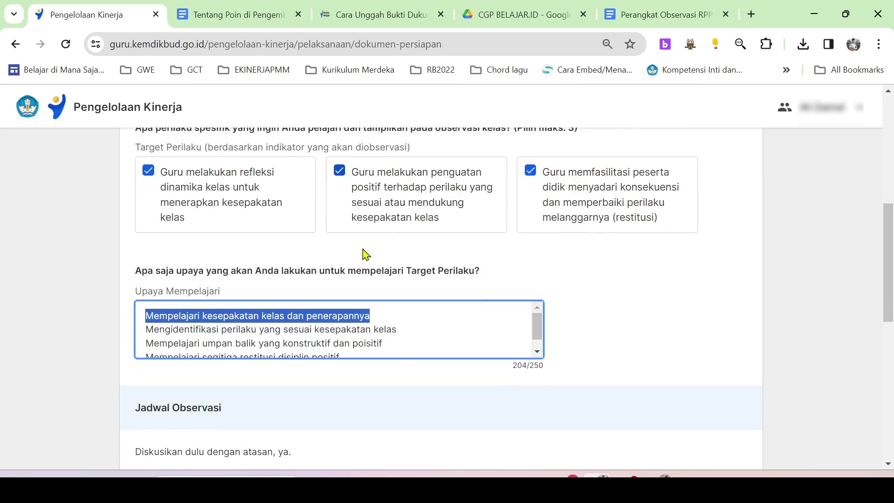
Review the learning efforts answer through its last line and highlight the entire text
left_click(401, 349)
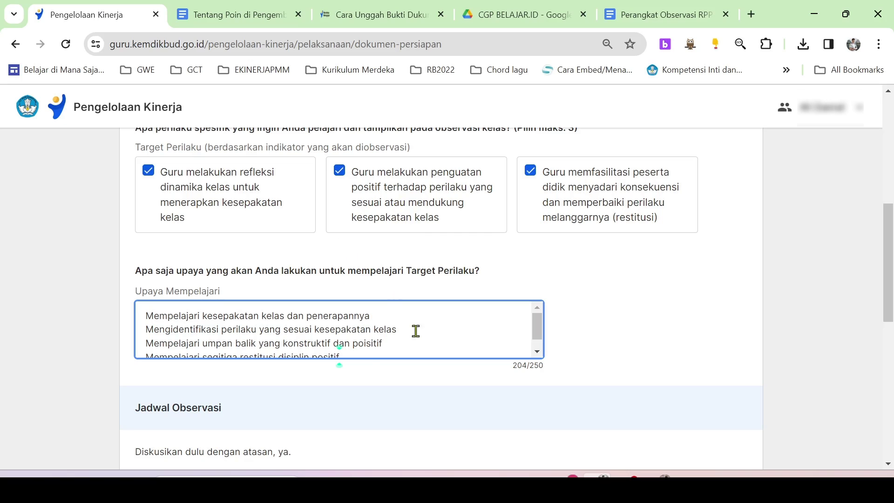
scroll(340, 341, "down", 5)
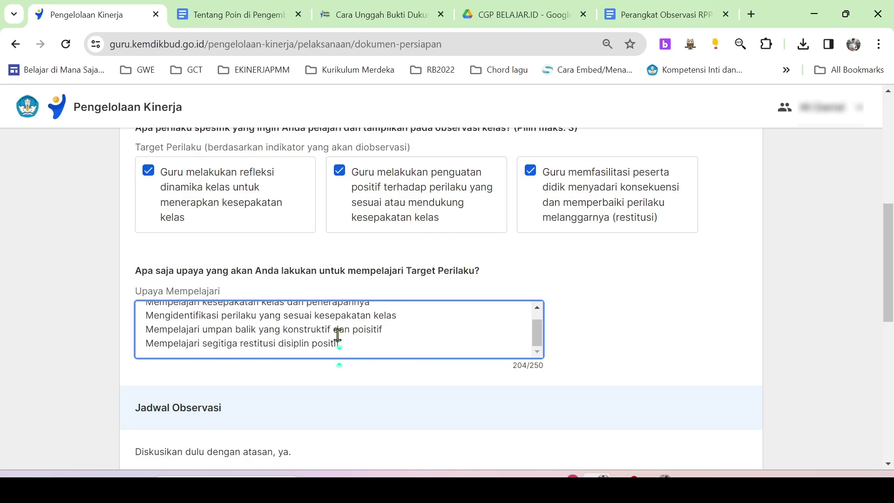
scroll(365, 307, "up", 2)
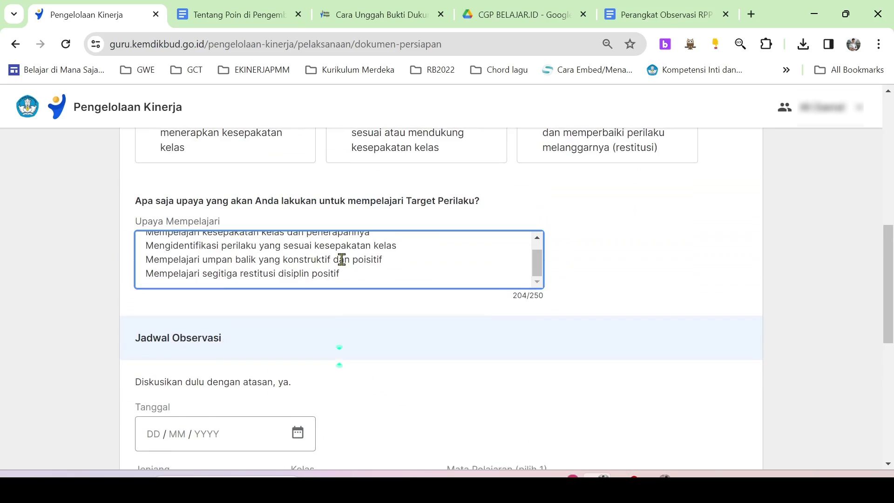
left_click_drag(346, 276, 140, 237)
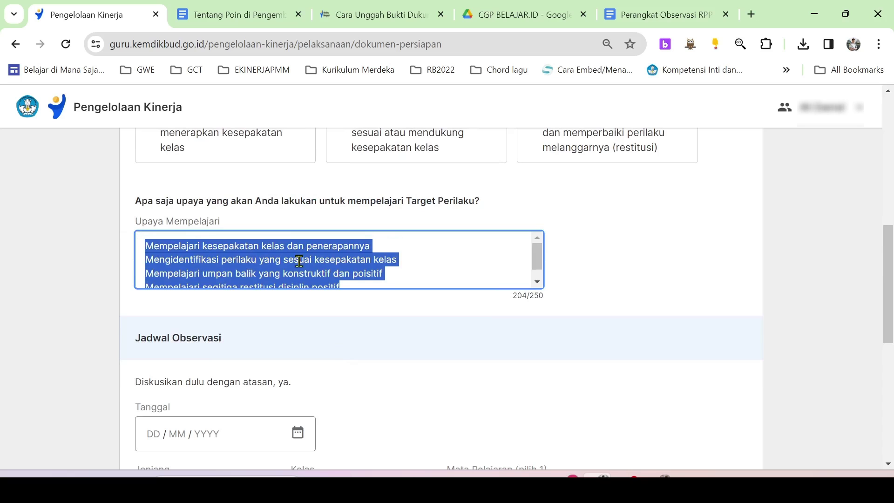
Look over the observation schedule fields and highlight the Jadwal Observasi heading
scroll(390, 285, "down", 6)
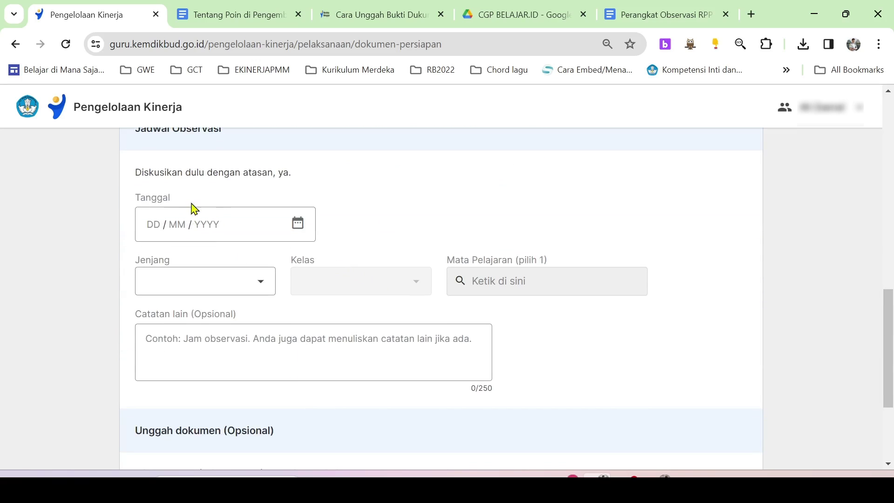
scroll(196, 209, "up", 2)
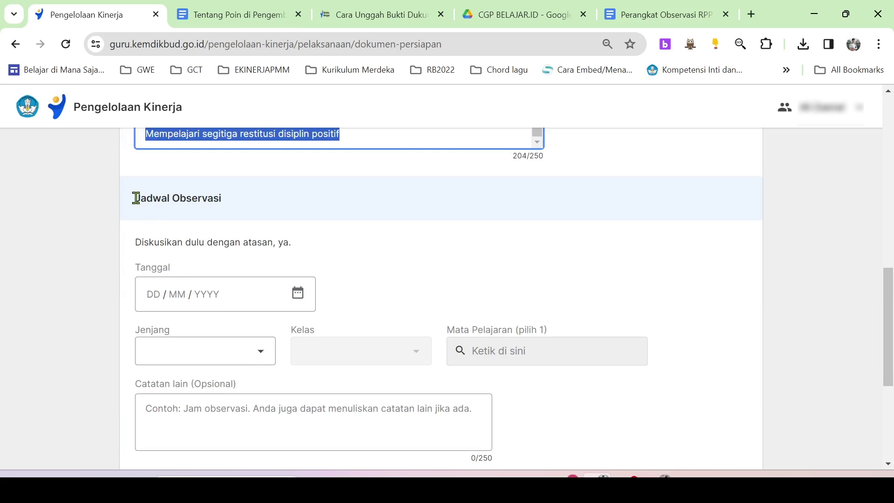
left_click_drag(134, 198, 239, 194)
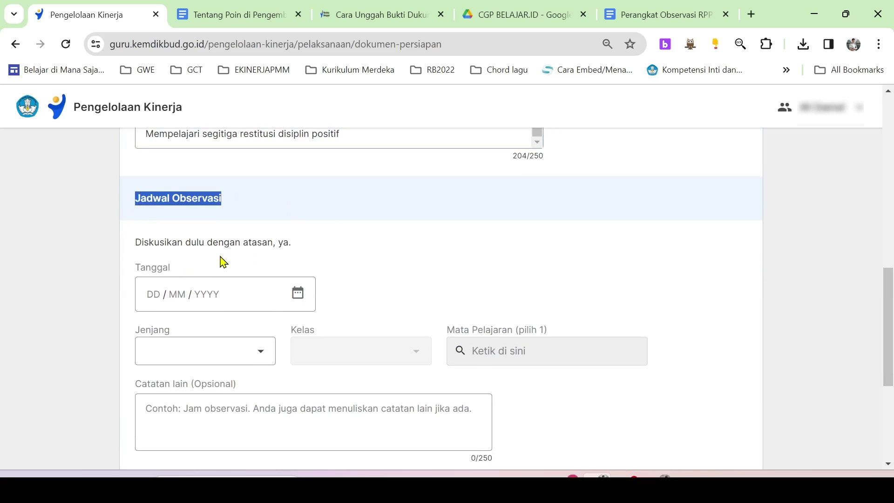
Set the observation date to 5 March 2024 in the Jadwal Observasi section
scroll(219, 259, "down", 1)
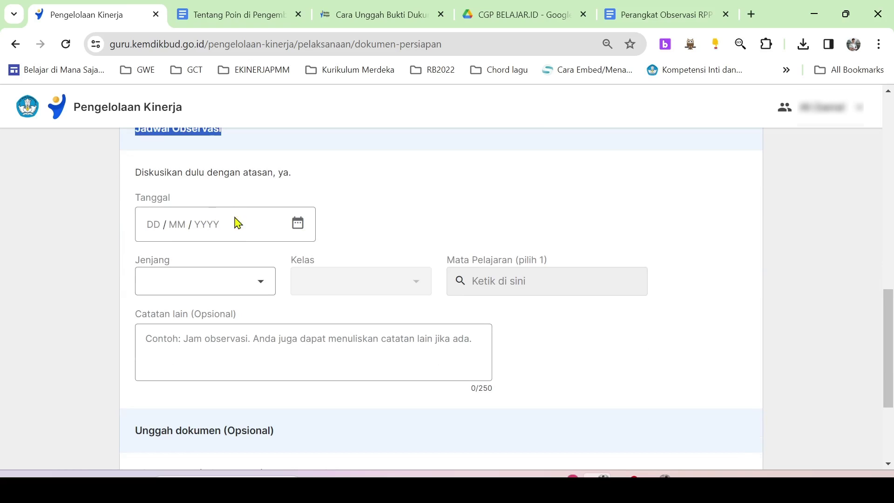
left_click(301, 231)
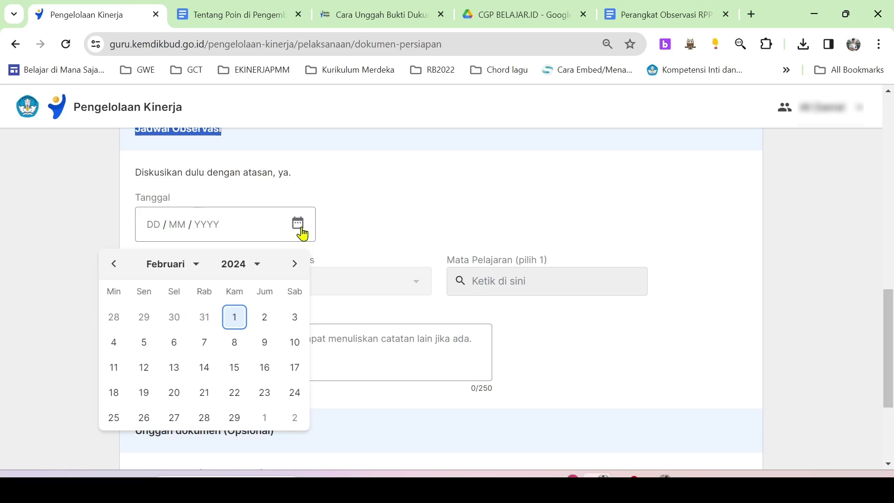
left_click(294, 265)
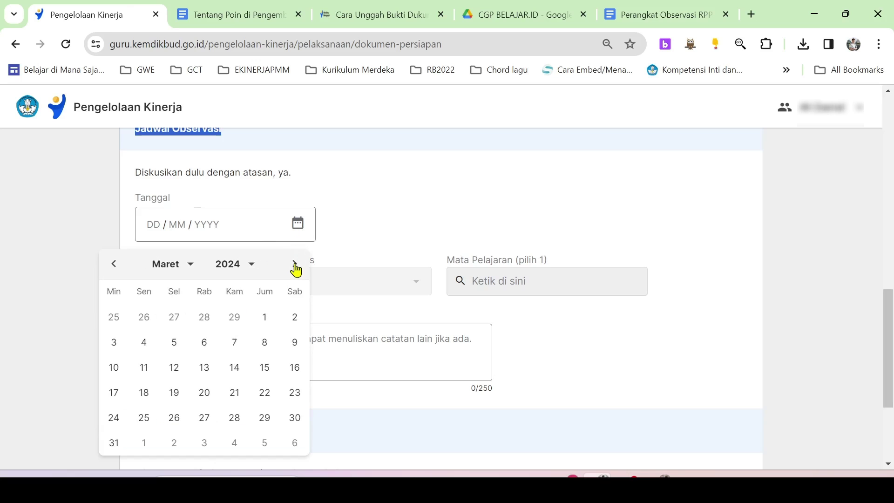
left_click(174, 343)
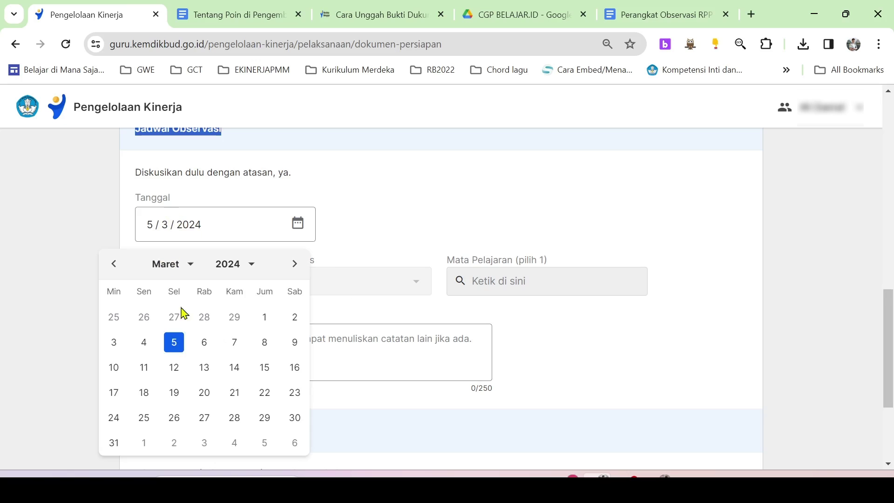
left_click(174, 342)
left_click(255, 228)
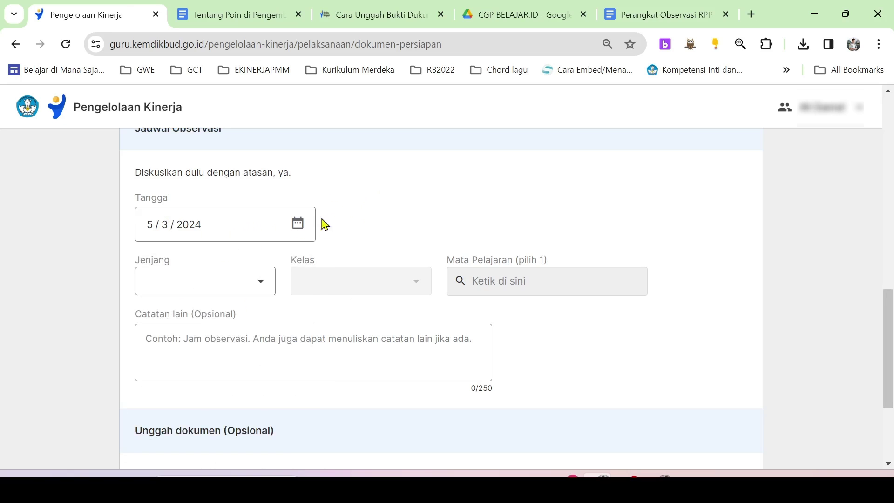
Set the observation's Jenjang to SD and its Kelas to Kelas 5
left_click(259, 287)
left_click(213, 328)
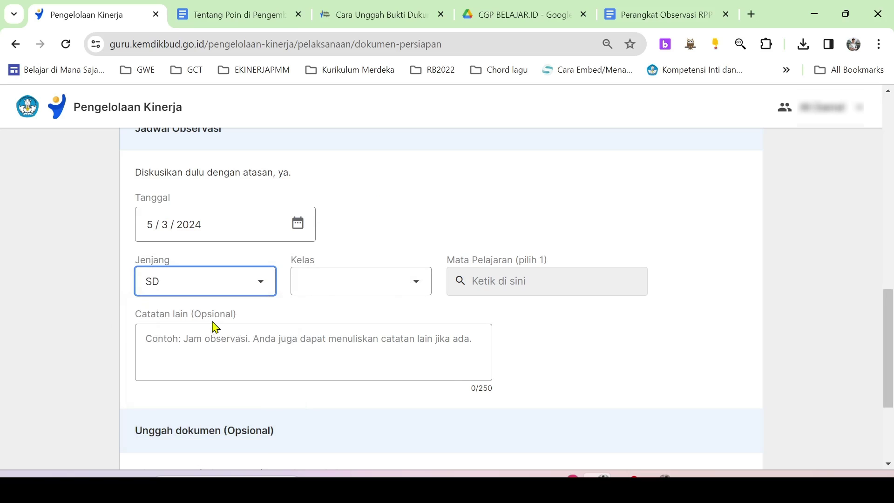
left_click(409, 281)
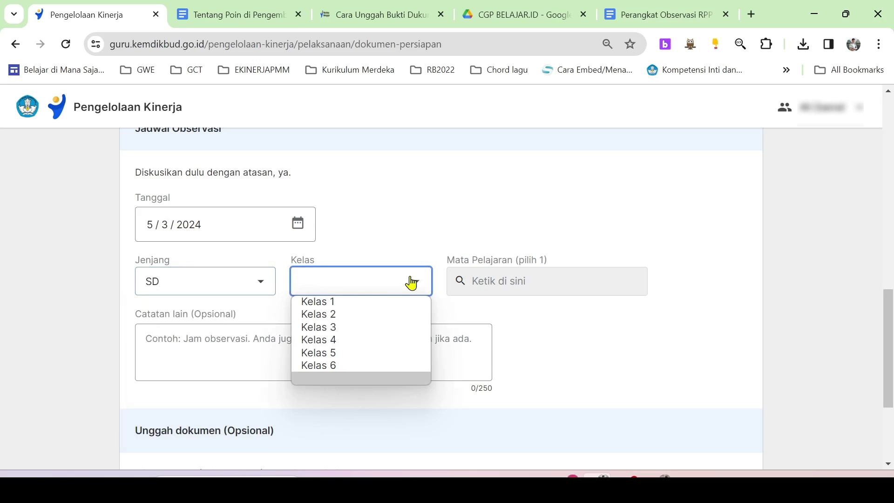
left_click(337, 352)
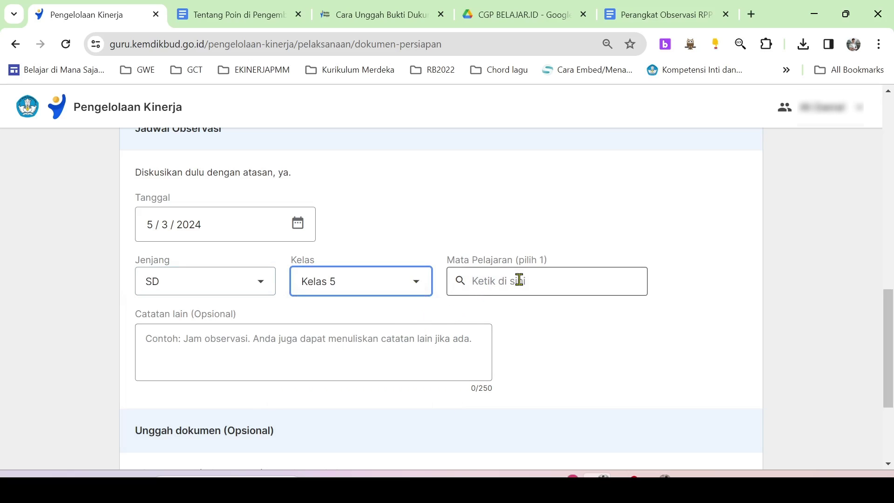
Set the observation's Mata Pelajaran to Pendidikan Jasmani, Olahraga, dan Kesehatan (PJOK)
left_click(534, 283)
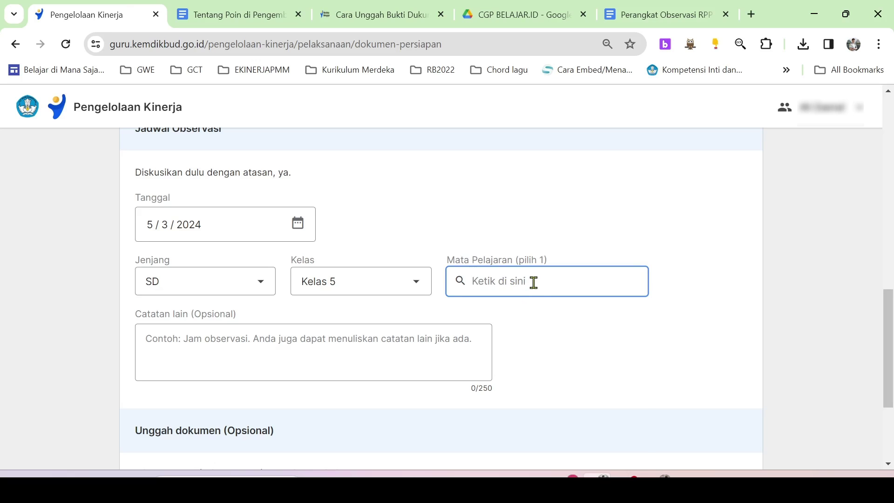
type("Pendi")
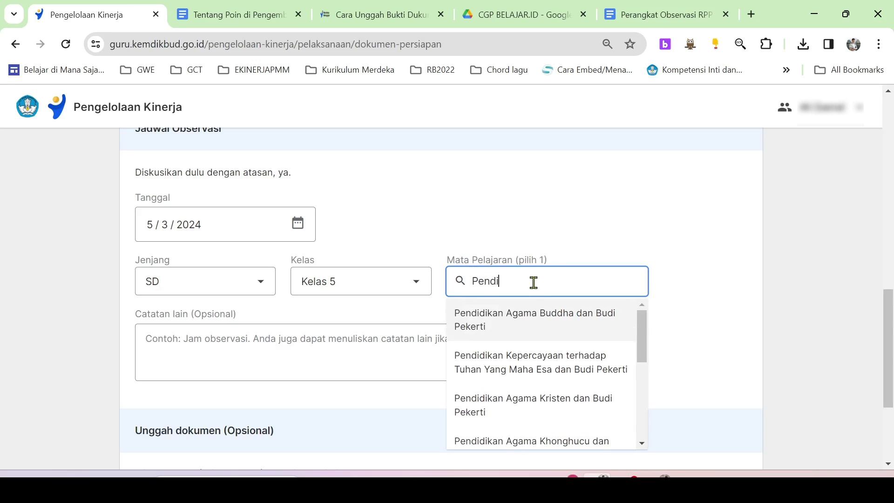
type("dikan")
scroll(553, 369, "down", 4)
scroll(531, 361, "up", 2)
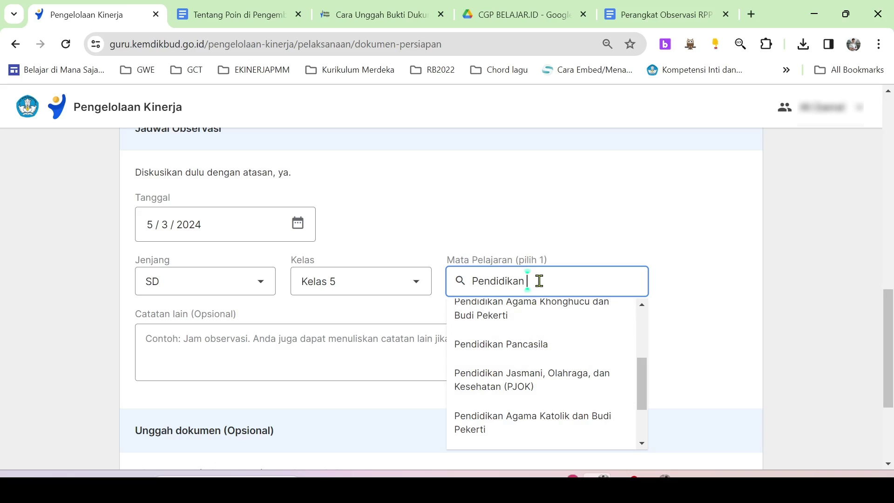
left_click(519, 384)
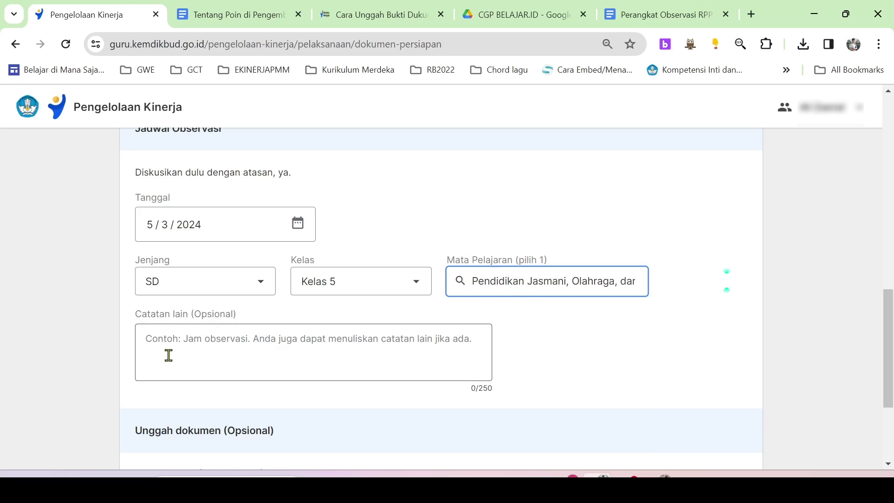
Enter "Pukul 07.30 s.d. 09.50 WITA" as the observation schedule's Catatan lain
left_click(146, 342)
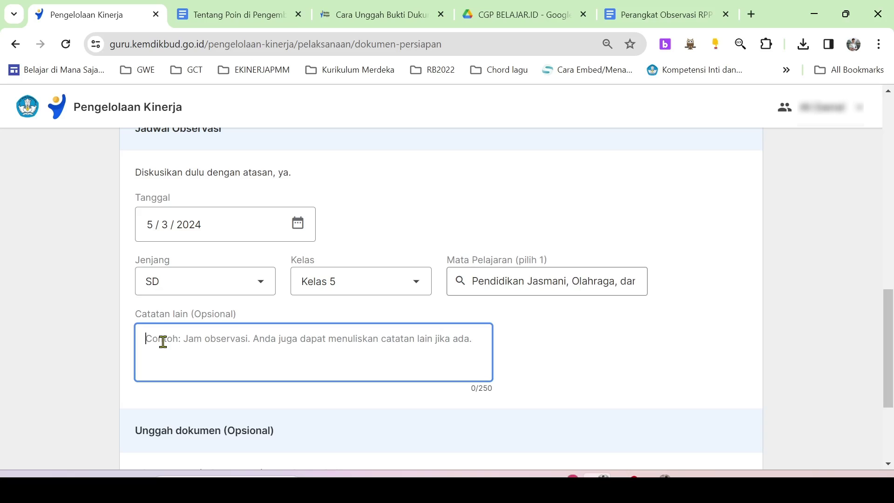
type("Ja")
key("BackSpace")
key("BackSpace")
type("Pukul 07.30")
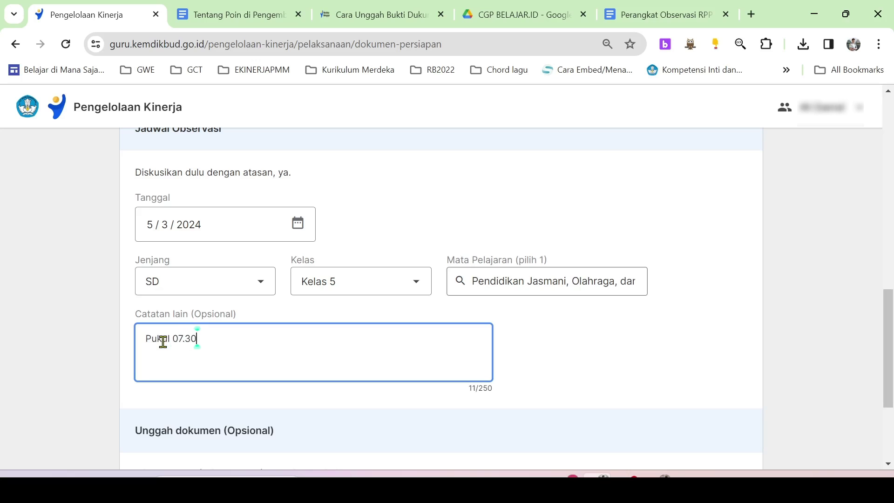
type(" s.d. 09.50 WITA")
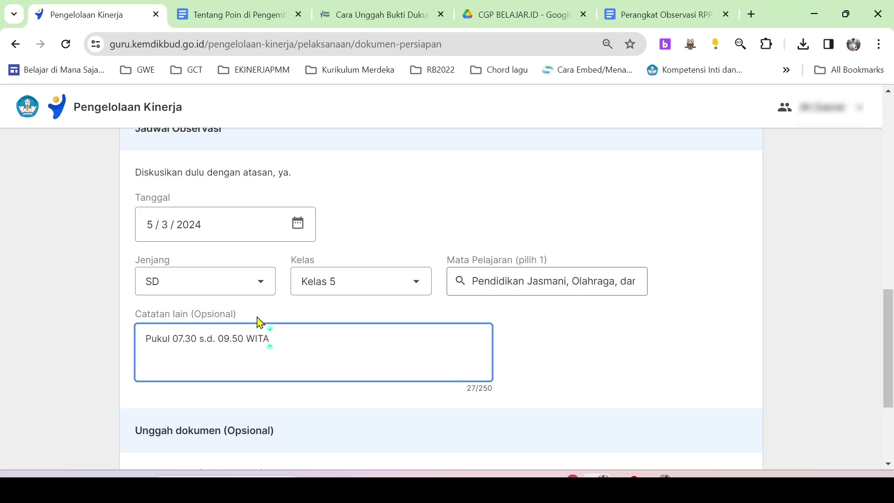
Look over the Unggah dokumen (Opsional) section and highlight the DOKUMEN RPP/MODUL AJAR/PERANGKAT ASESMEN label
left_click_drag(246, 324, 174, 323)
scroll(234, 326, "down", 2)
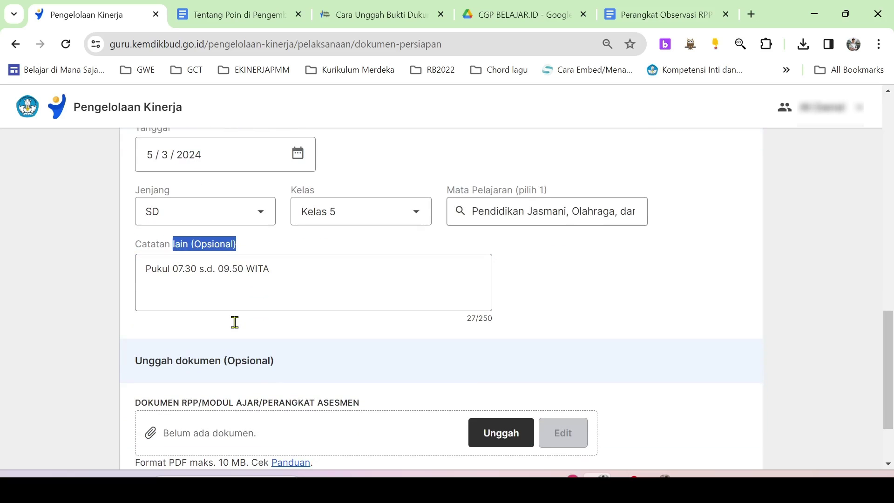
scroll(249, 307, "down", 2)
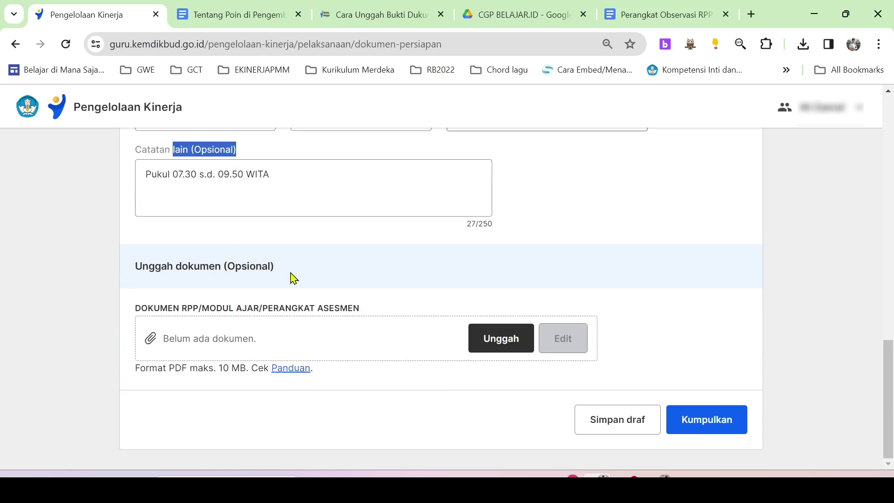
left_click(246, 268)
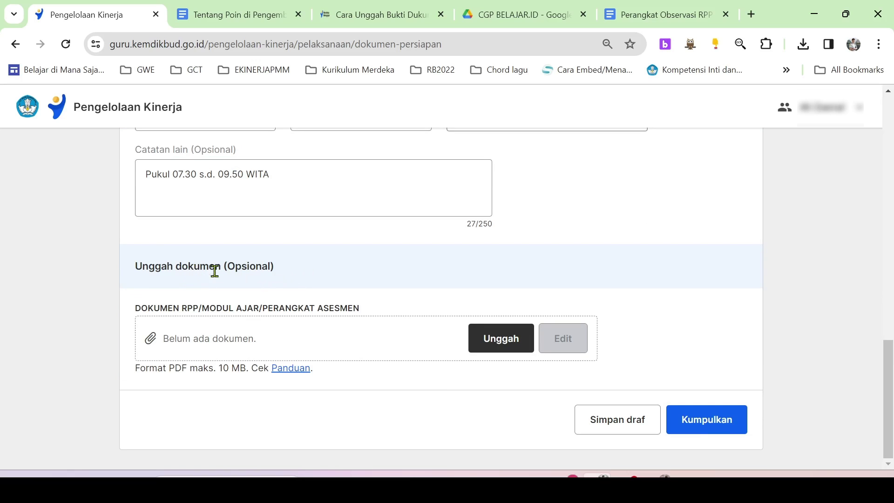
left_click_drag(279, 268, 224, 268)
left_click(227, 264)
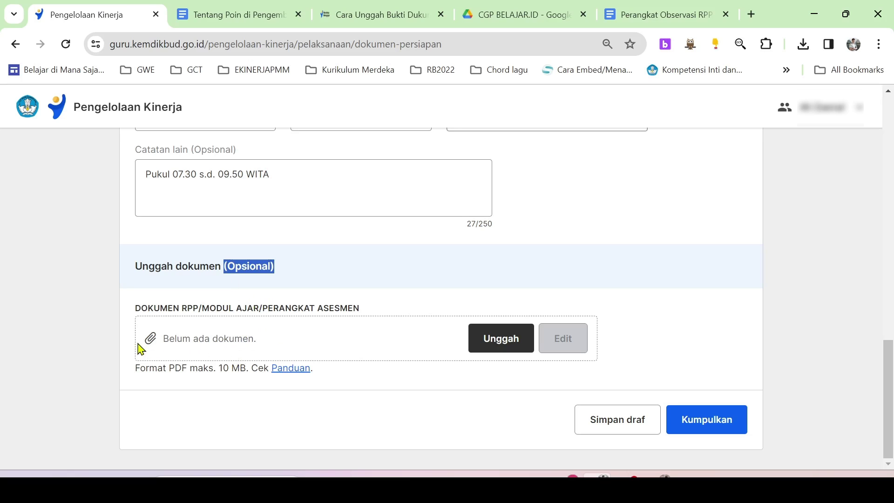
left_click_drag(137, 306, 368, 311)
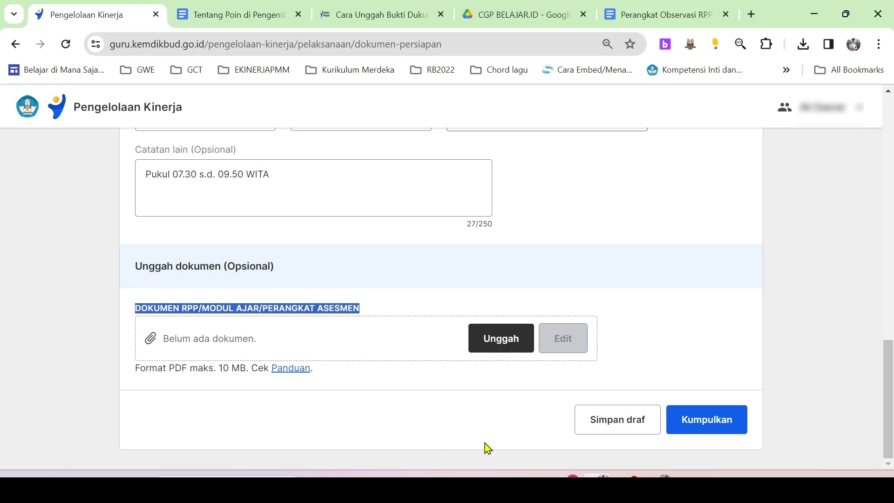
Switch to the Perangkat Observasi RPP PDF in Edge and look through its lesson activities and Perangkat Penilaian rubrics
key("alt+Tab")
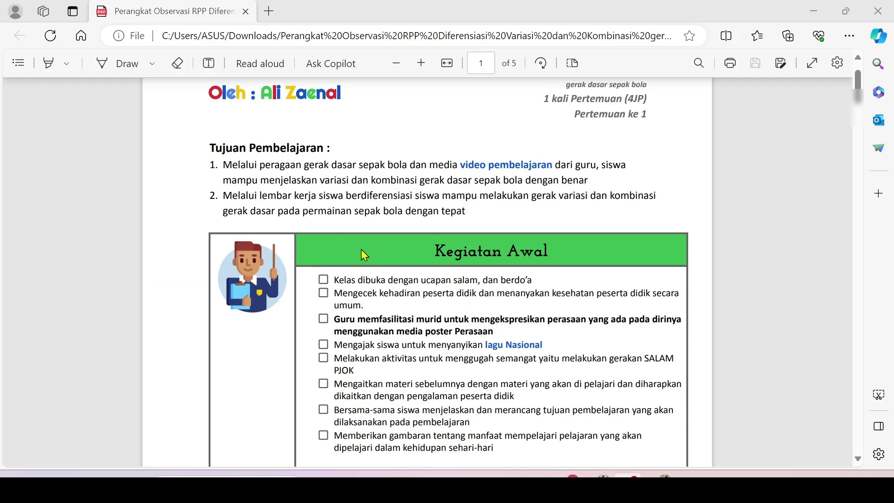
scroll(331, 253, "down", 3)
scroll(326, 255, "up", 1)
scroll(354, 255, "down", 2)
scroll(386, 254, "down", 10)
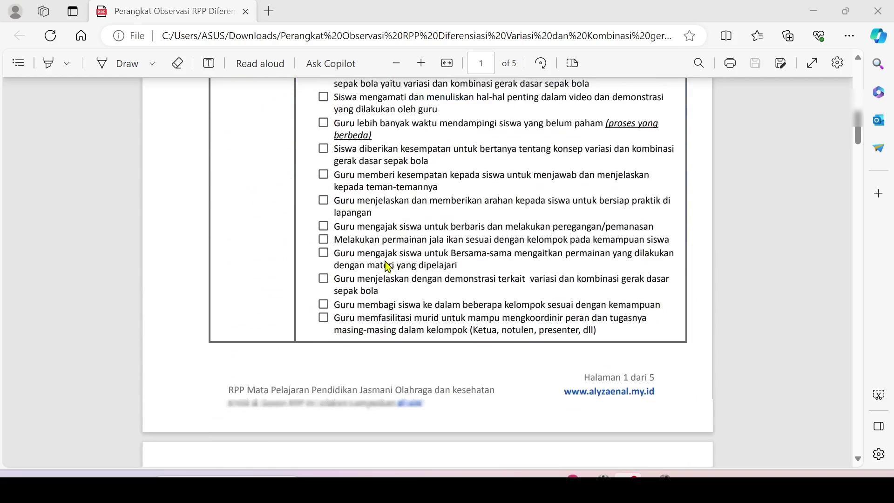
scroll(387, 266, "down", 8)
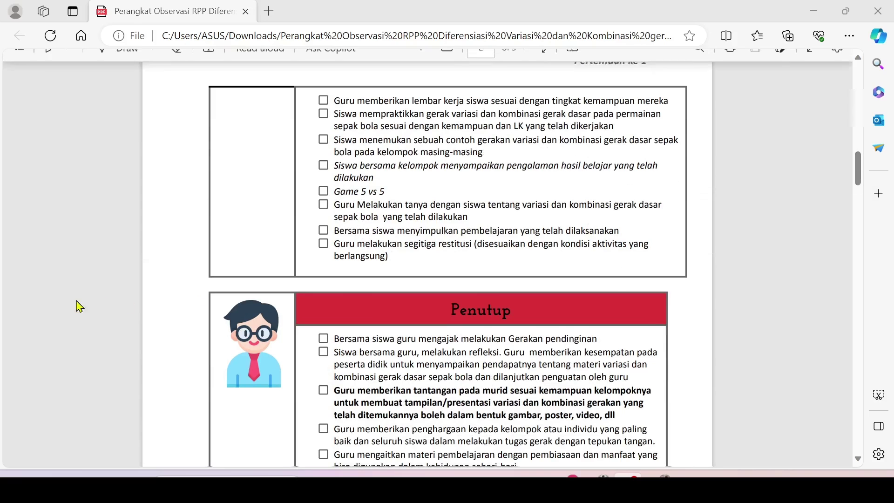
scroll(321, 311, "down", 5)
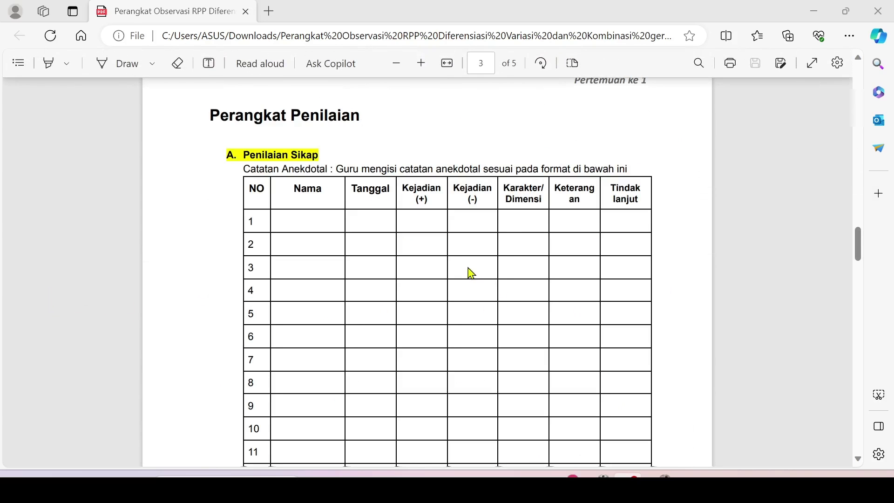
scroll(446, 252, "down", 10)
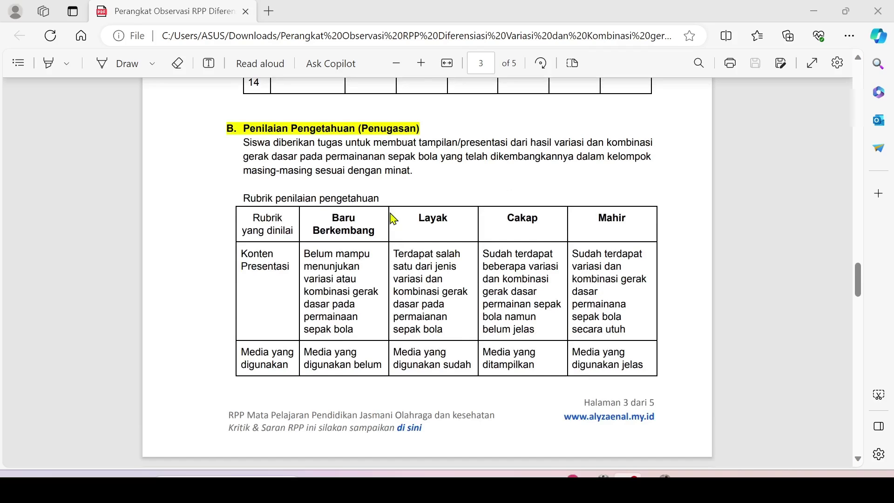
scroll(395, 228, "down", 6)
scroll(403, 261, "up", 6)
Switch back to the Pengelolaan Kinerja form in Chrome and upload the first Perangkat Observasi RPP Diferensiasi PDF from the Downloads folder
left_click(597, 486)
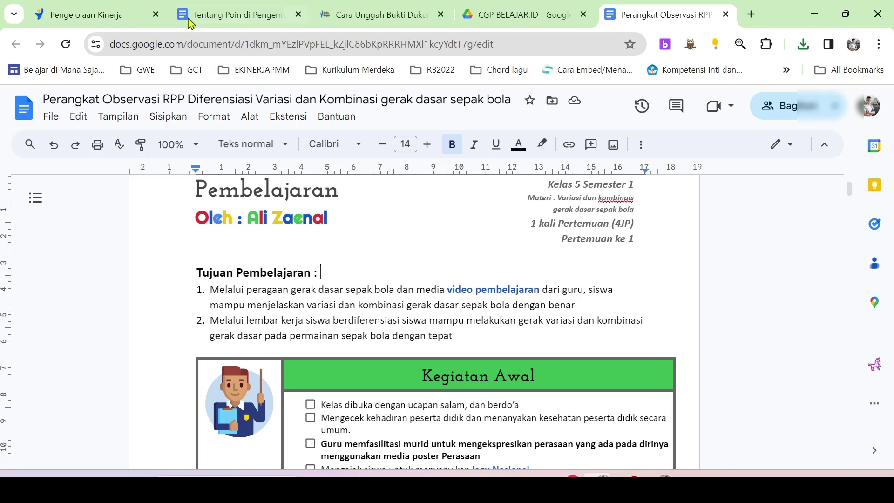
left_click(108, 10)
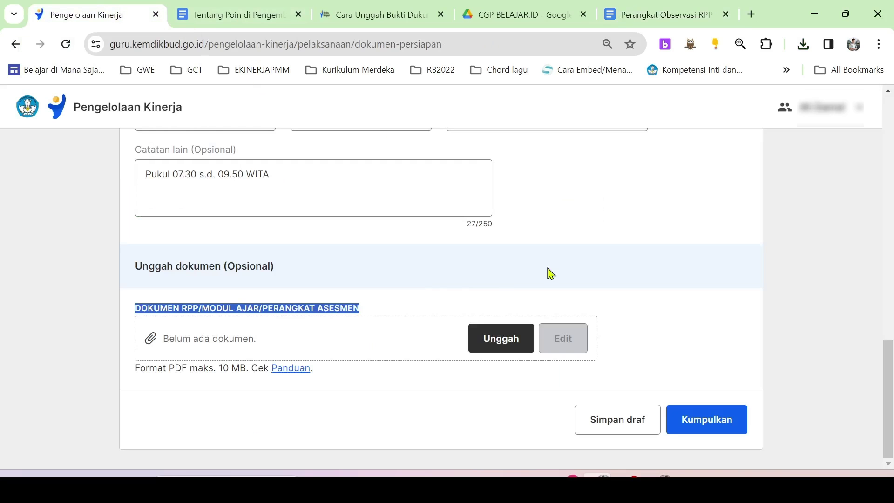
left_click(500, 344)
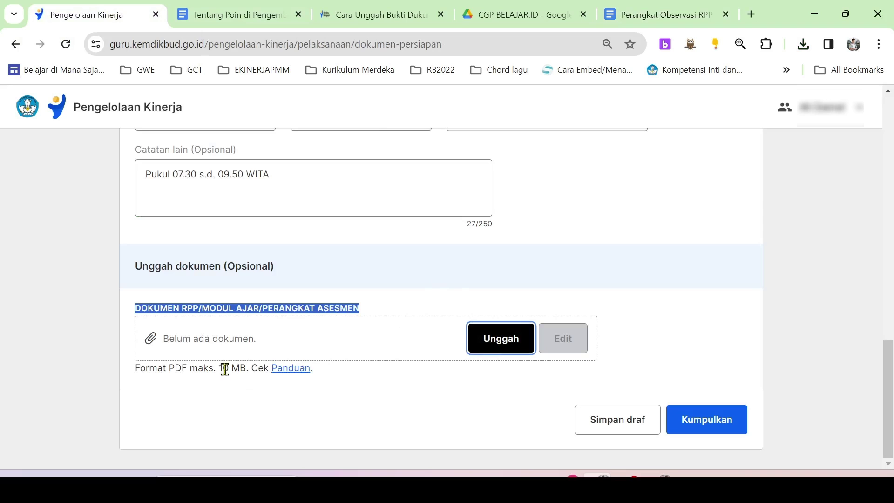
left_click(490, 349)
left_click_drag(490, 343, 433, 311)
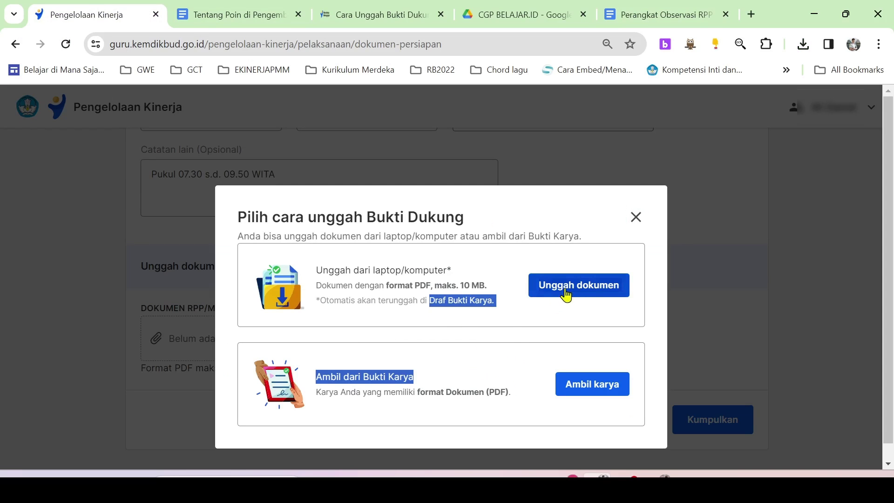
left_click(565, 257)
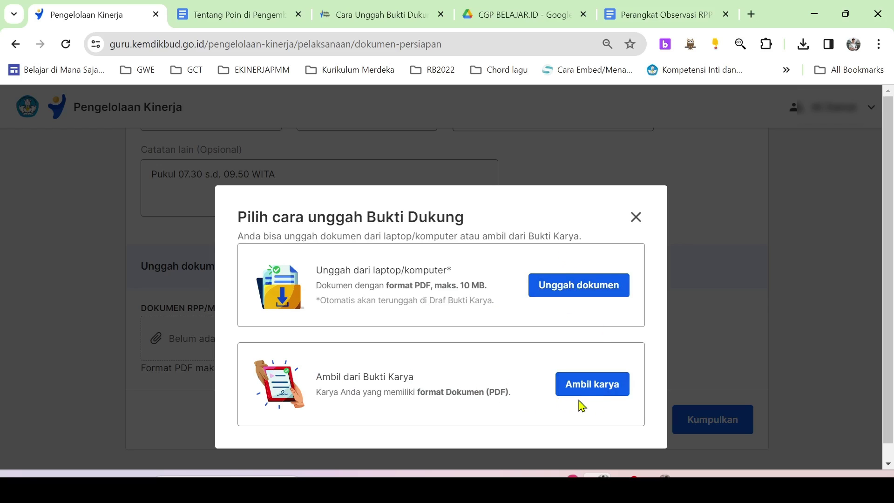
left_click(559, 289)
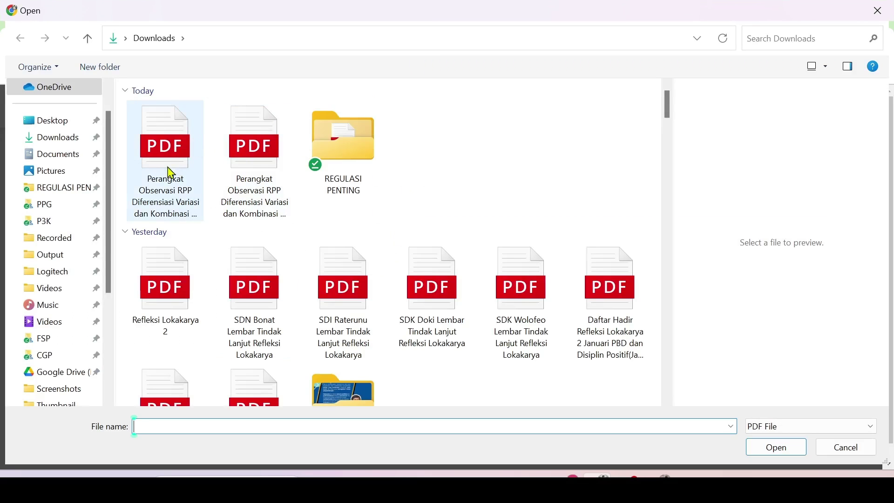
left_click(170, 173)
double_click(173, 165)
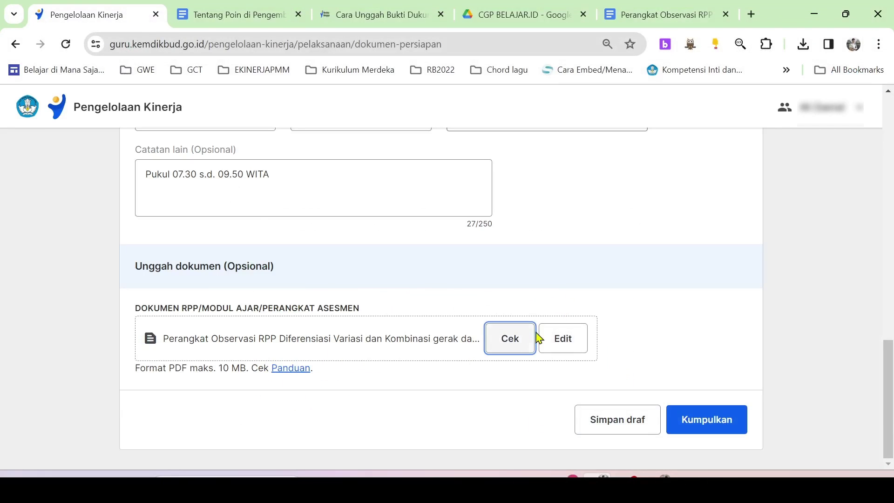
Open the uploaded document's replacement options and examine the RPP/Modul Ajar files available from Bukti Karya
left_click(549, 341)
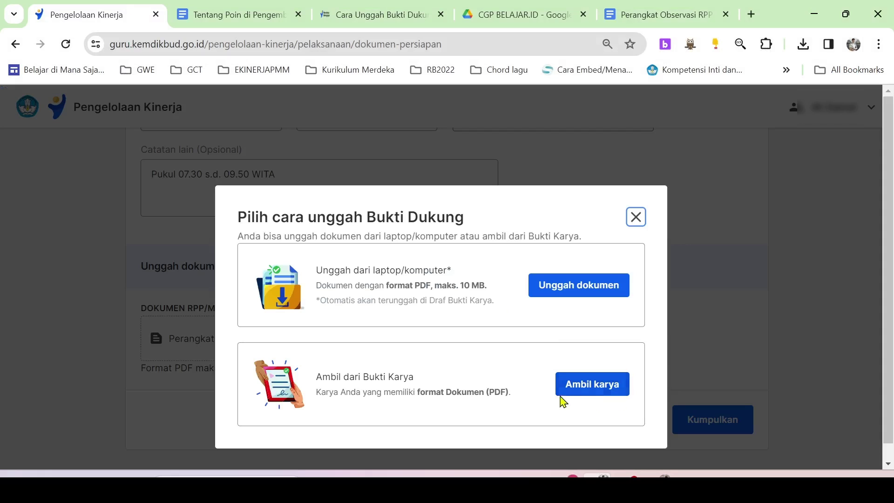
left_click(585, 392)
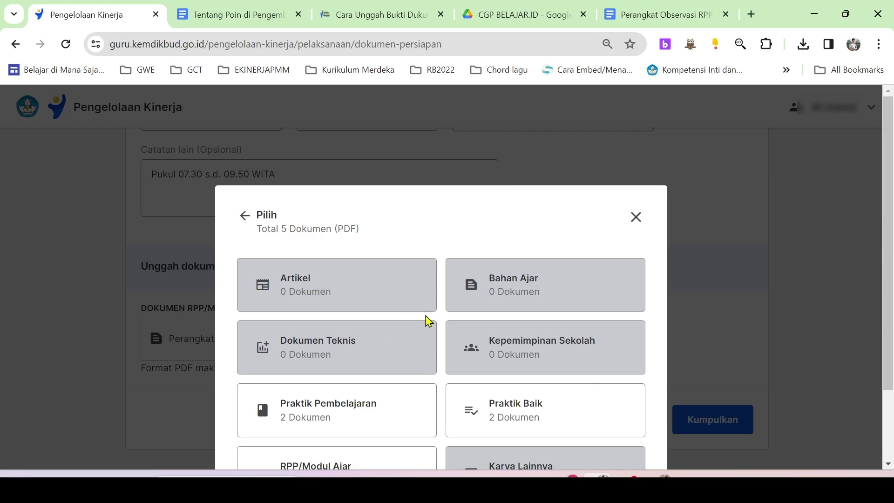
scroll(424, 325, "down", 2)
scroll(391, 330, "down", 1)
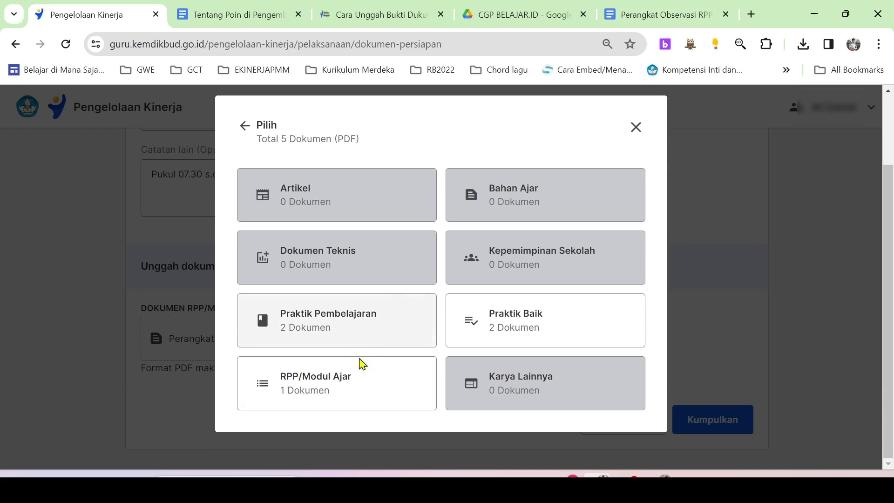
left_click(313, 385)
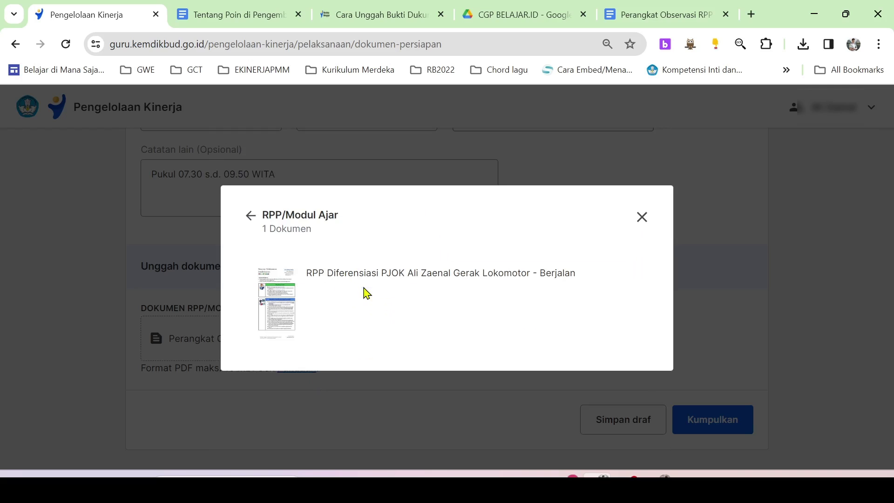
left_click(367, 292)
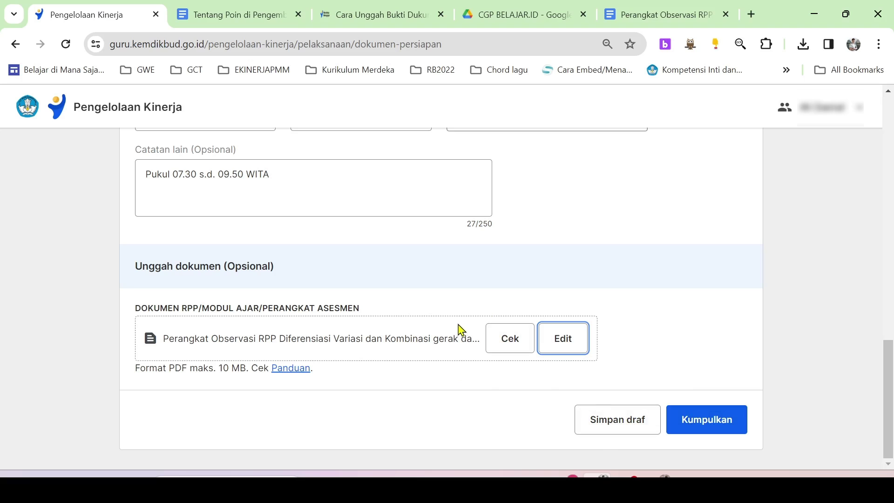
Open the form's submission confirmation, highlight its note about document changes, and go back to recheck the form
left_click(696, 426)
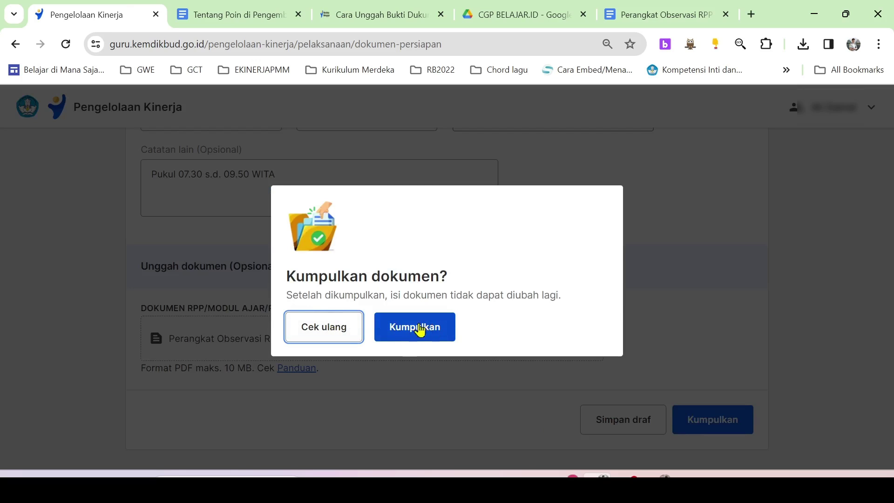
left_click_drag(290, 296, 560, 307)
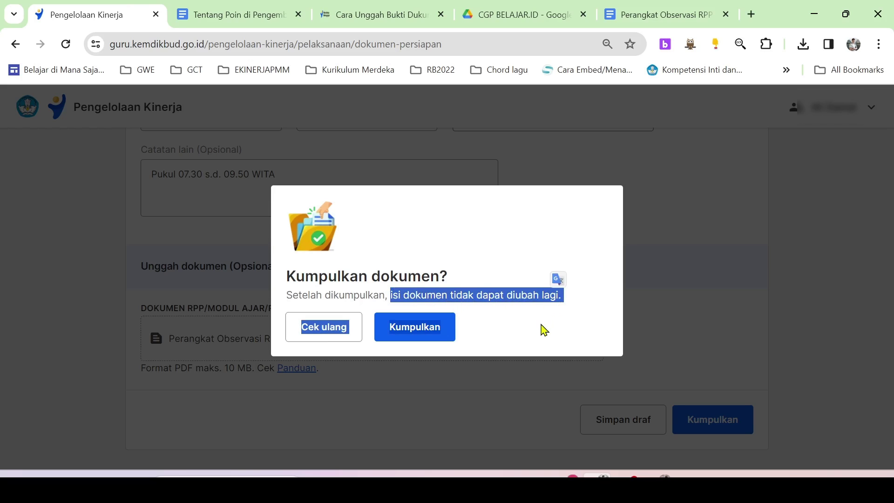
left_click(425, 303)
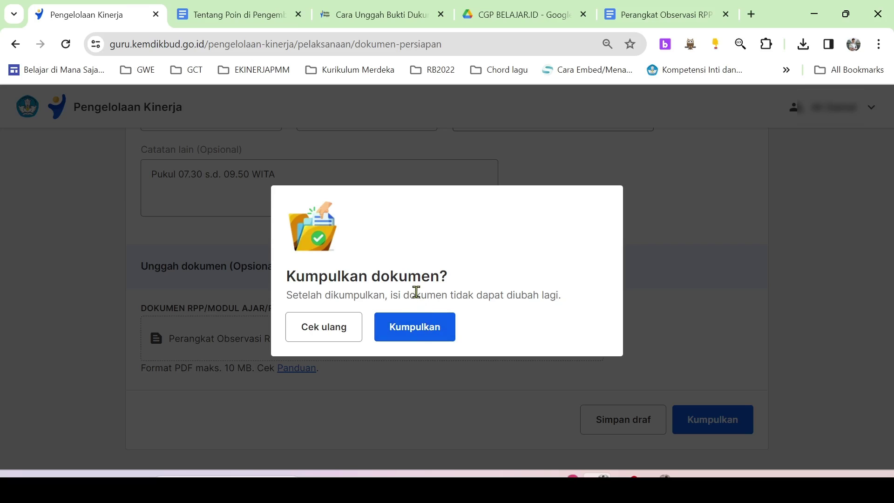
left_click(332, 336)
Review the form from the top through the Target Perilaku selections and the Upaya Mempelajari answer
scroll(401, 347, "up", 15)
scroll(405, 330, "down", 6)
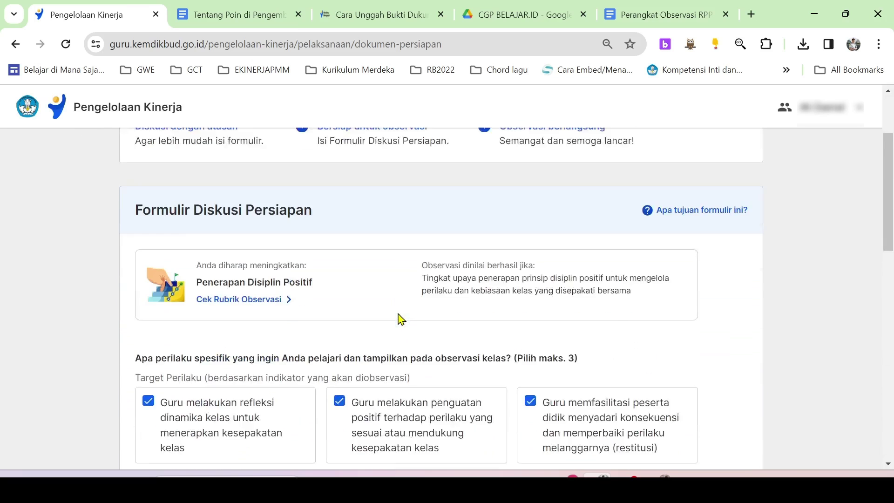
scroll(372, 300, "down", 1)
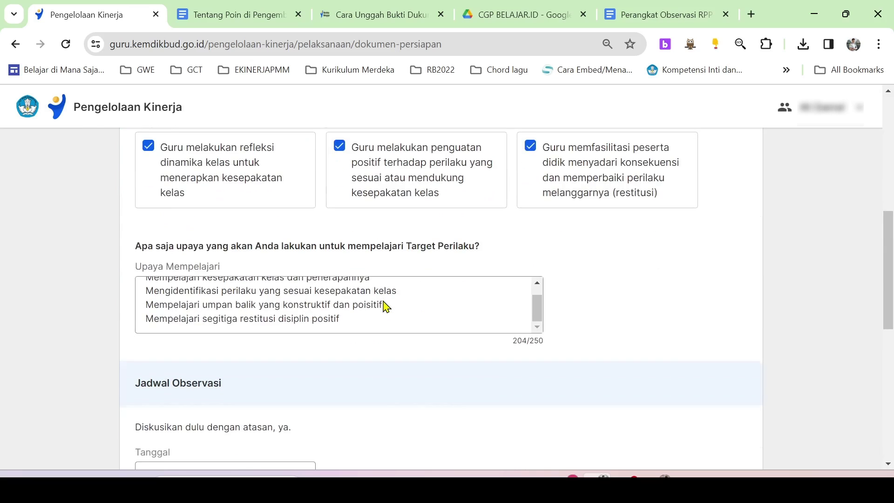
scroll(390, 263, "up", 1)
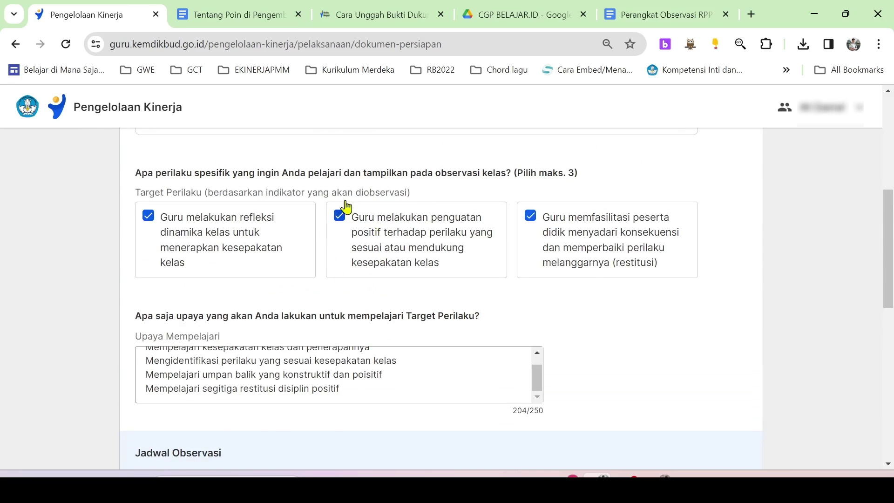
Recheck the form's observation schedule and uploaded lesson plan, and submit the Dokumen Persiapan with confirmation
scroll(399, 313, "down", 1)
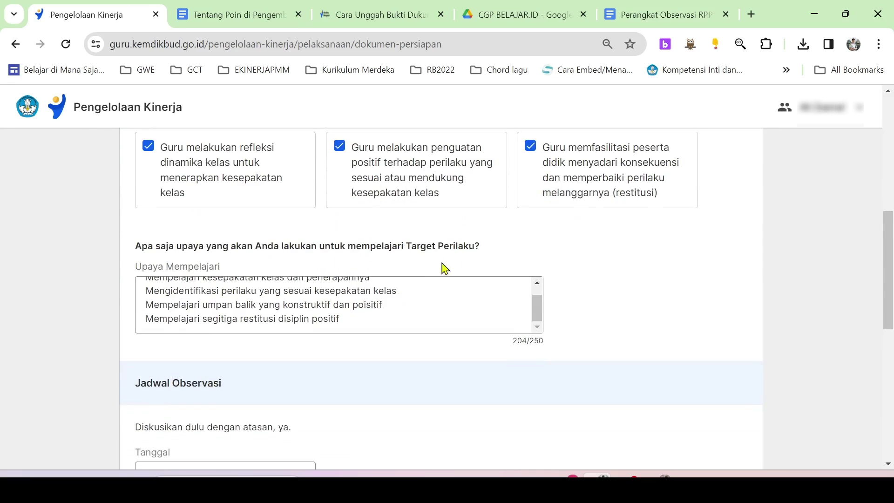
scroll(415, 294, "down", 1)
scroll(415, 295, "down", 2)
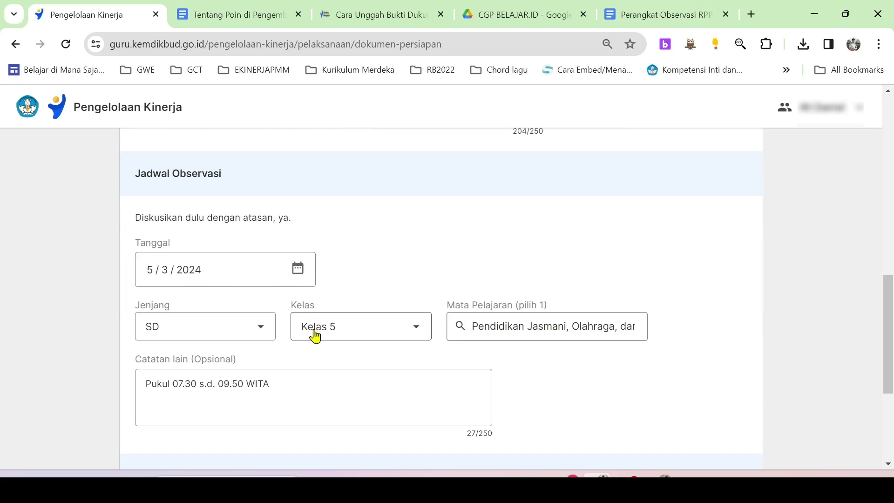
scroll(319, 335, "down", 2)
scroll(399, 312, "down", 1)
scroll(392, 299, "down", 1)
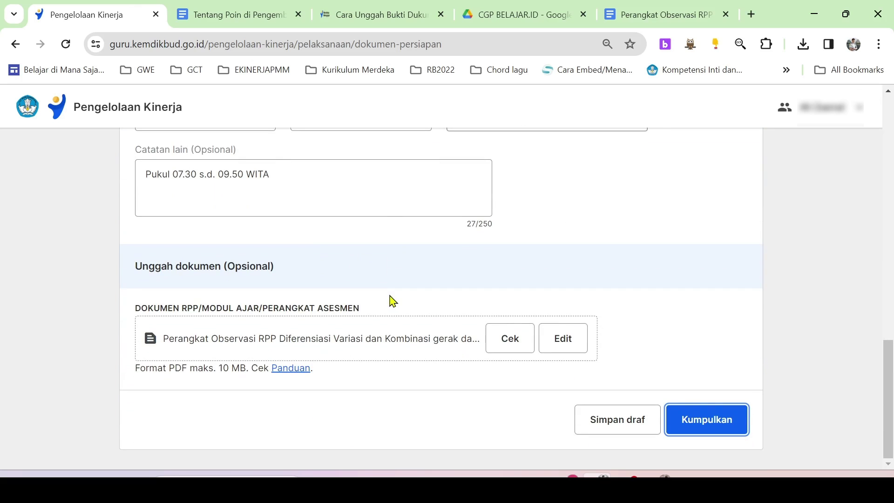
left_click(706, 421)
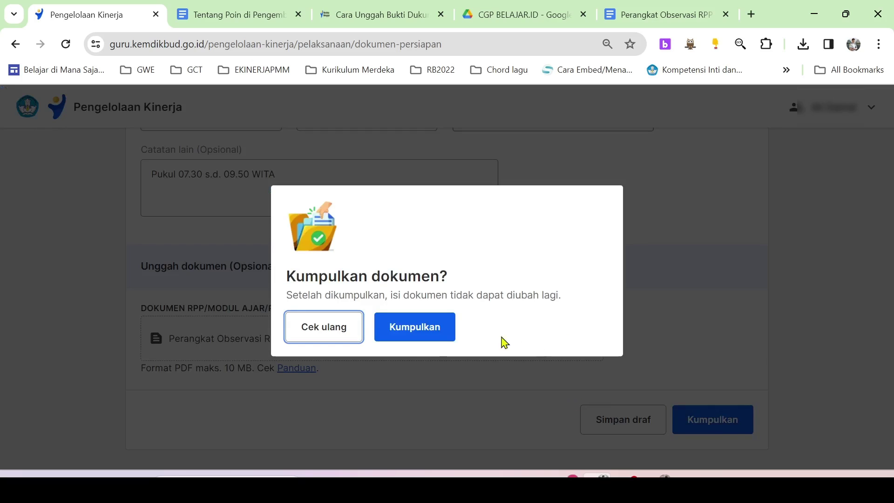
left_click(415, 327)
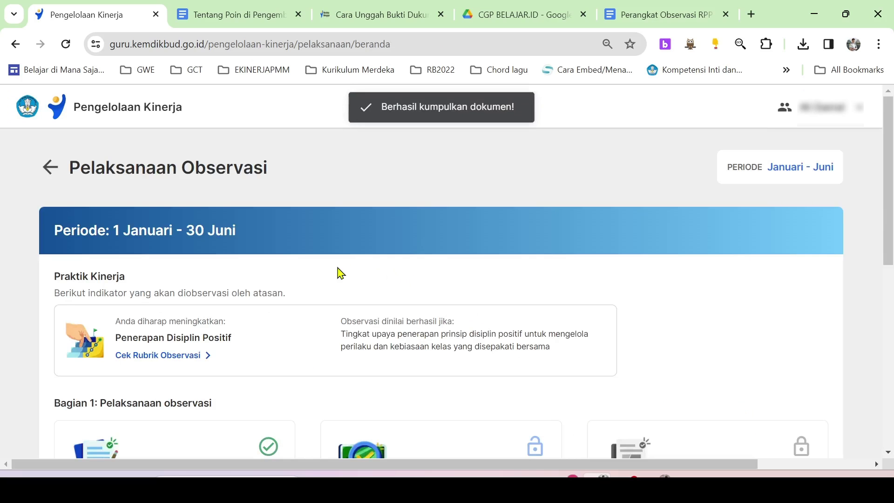
Highlight the Menunggu atasan melakukan observasi description, open its details, and review the observation schedule, focus and Upaya Mempelajari
scroll(312, 266, "down", 5)
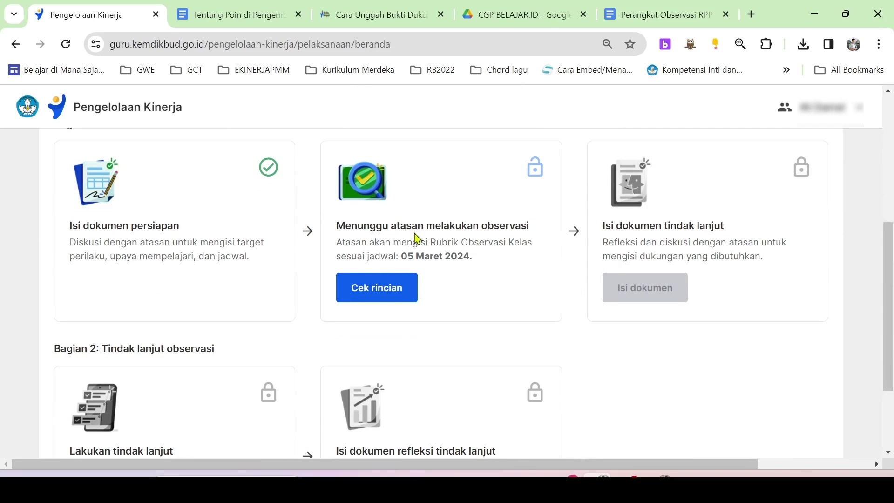
left_click_drag(426, 227, 484, 274)
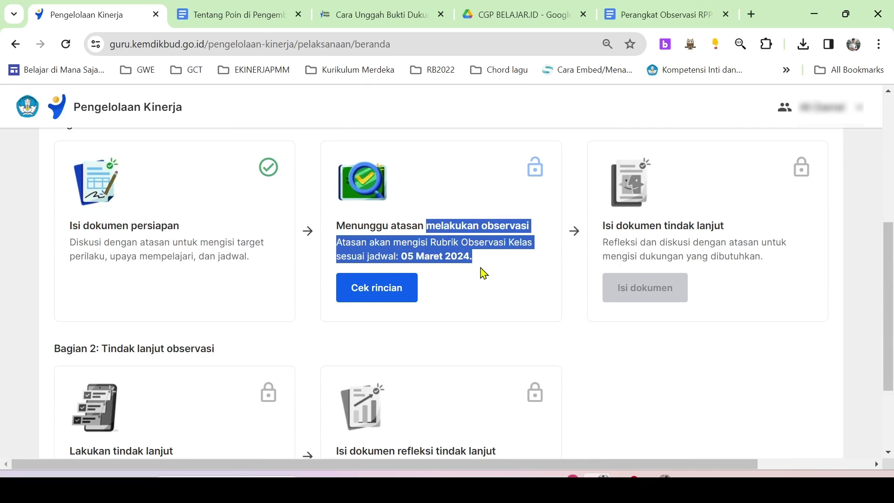
left_click(384, 295)
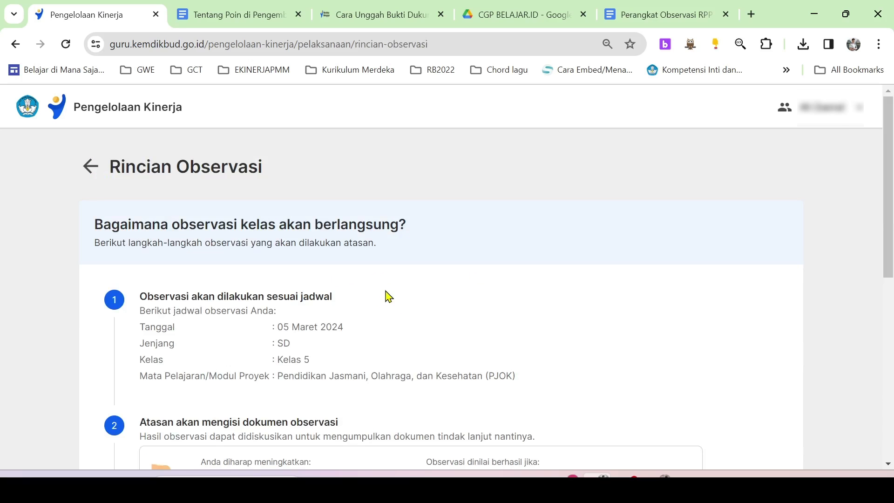
scroll(346, 302, "down", 2)
scroll(256, 270, "up", 1)
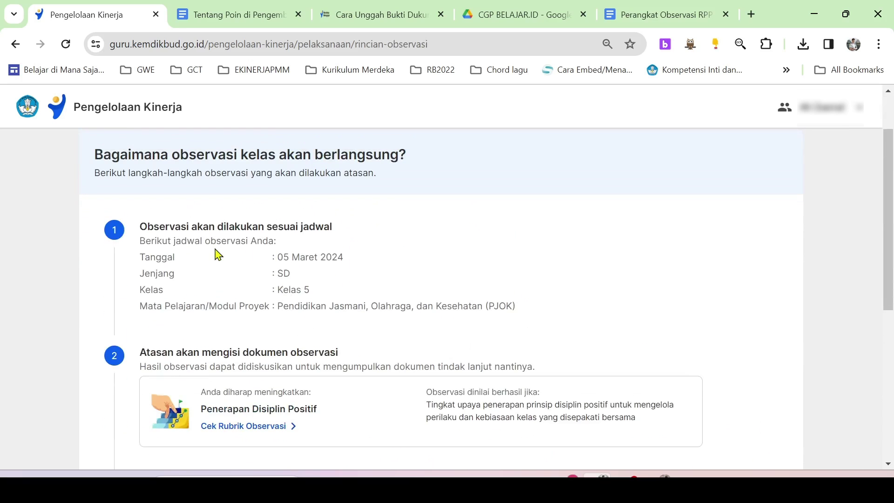
scroll(288, 261, "down", 1)
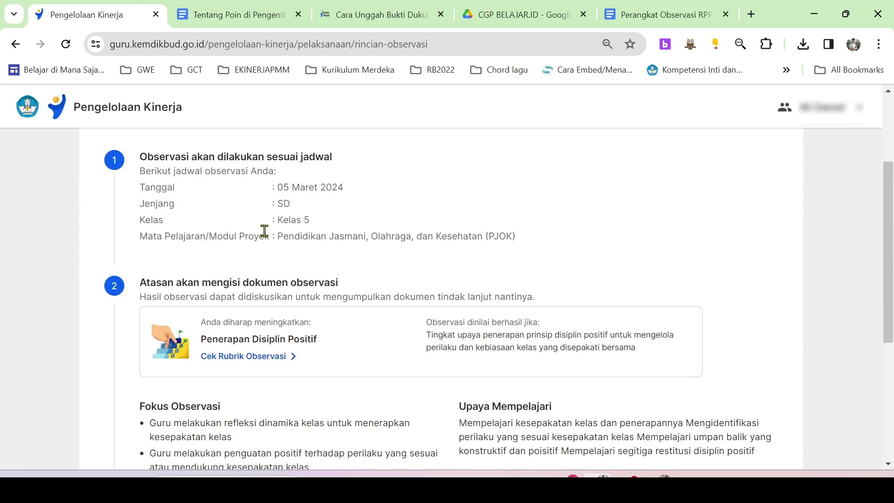
scroll(228, 212, "down", 3)
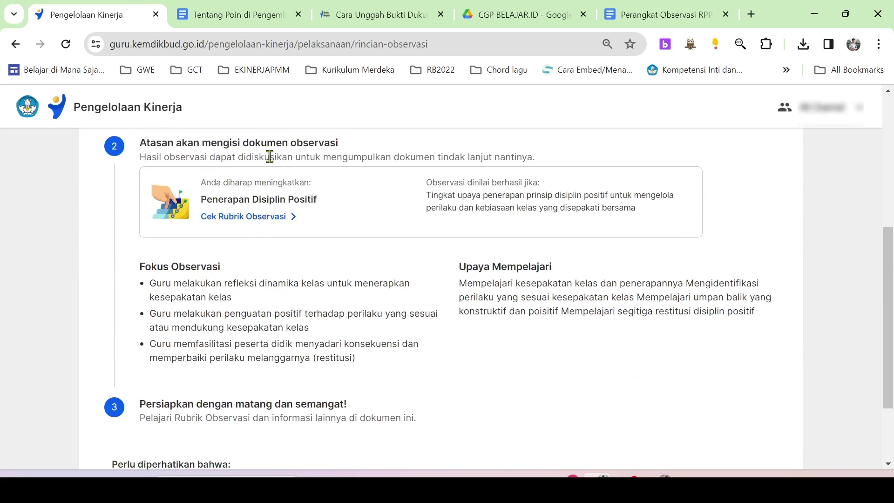
Open the Rubrik Observasi for Penerapan Disiplin Positif, read its recommended and avoided behaviours, and close it
left_click(250, 219)
scroll(425, 354, "down", 10)
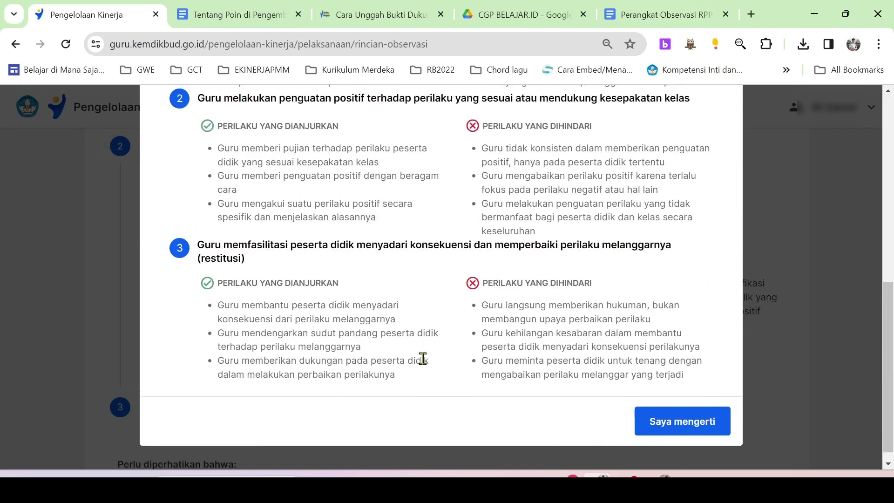
left_click(680, 409)
Read the preparation advice and closing notes of Rincian Observasi, and return to the Pelaksanaan Observasi page
scroll(307, 342, "down", 3)
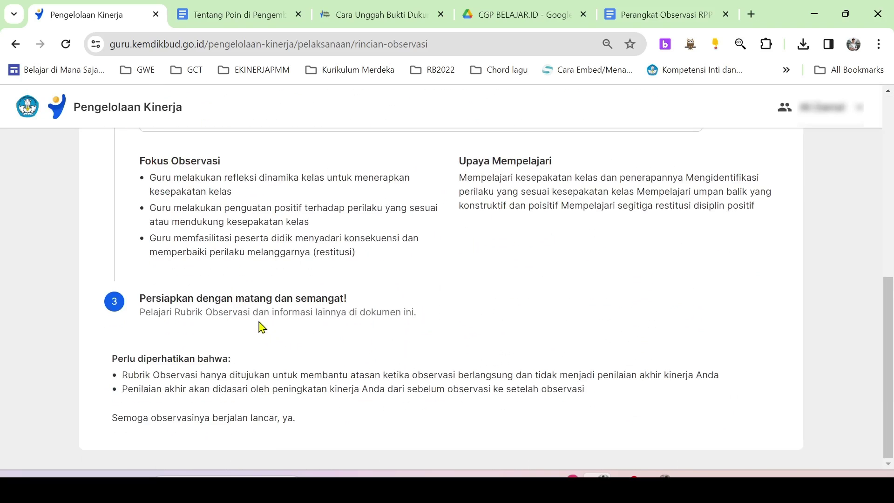
scroll(316, 404, "up", 8)
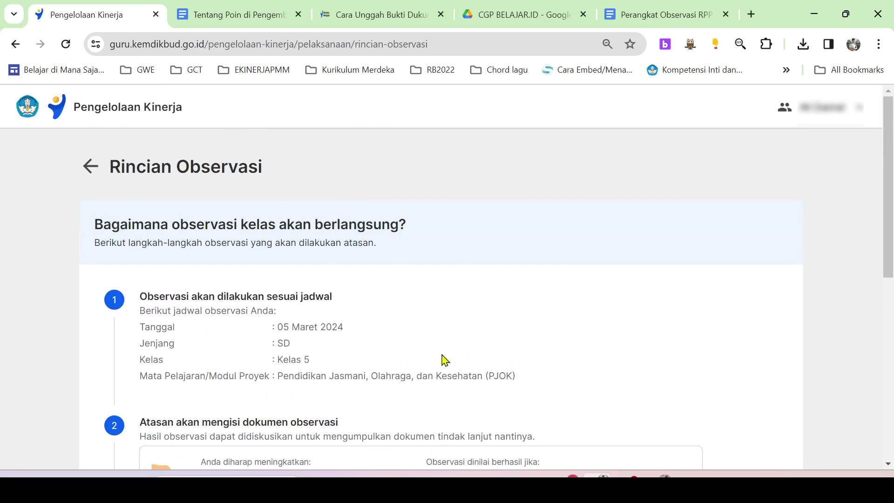
left_click(90, 166)
Reopen the details of the awaiting-observation stage, look through the whole page once more, and go back to Pelaksanaan Observasi
scroll(385, 339, "down", 5)
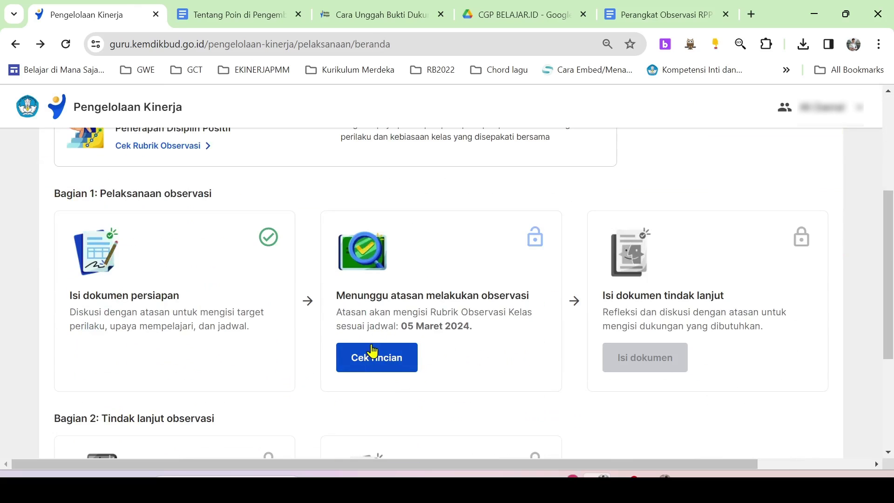
scroll(426, 341, "down", 1)
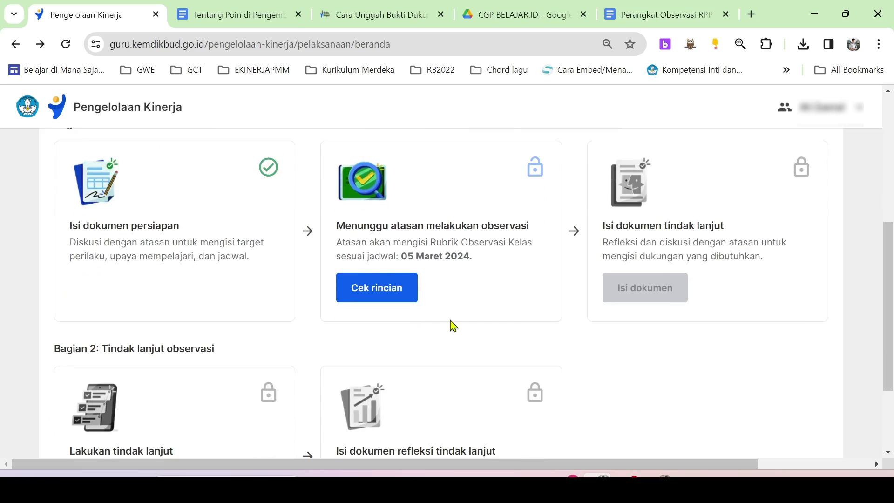
scroll(430, 338, "up", 1)
scroll(410, 358, "down", 1)
left_click(390, 299)
scroll(363, 317, "down", 6)
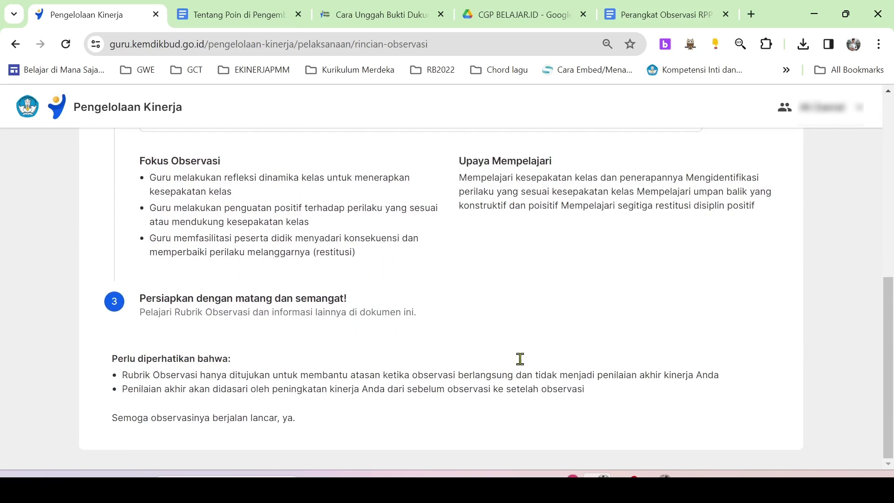
scroll(512, 363, "up", 6)
scroll(483, 366, "up", 1)
left_click(92, 169)
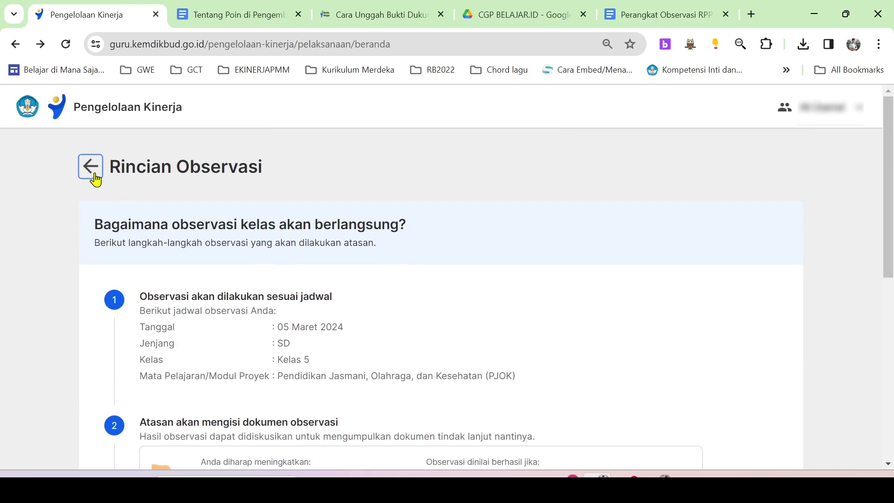
Review the Bagian 1 observation stages and the Praktik Kinerja section on the Pelaksanaan Observasi page
scroll(431, 331, "down", 6)
scroll(435, 335, "up", 4)
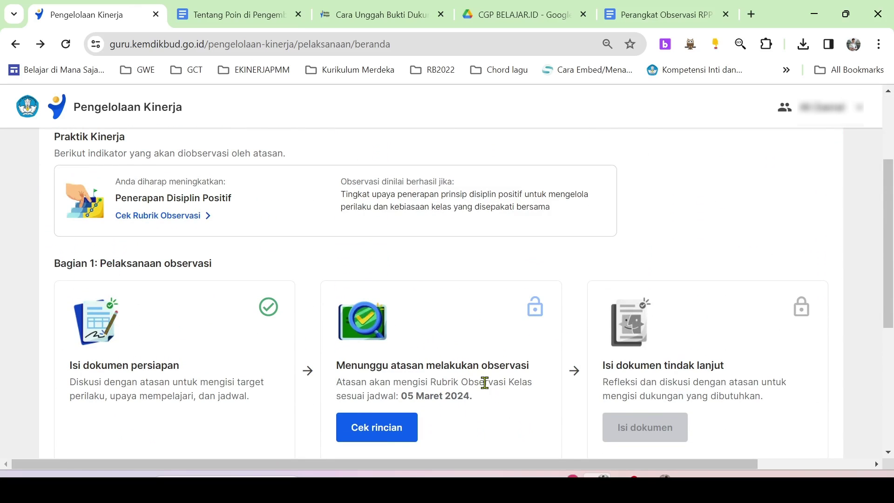
scroll(478, 382, "down", 1)
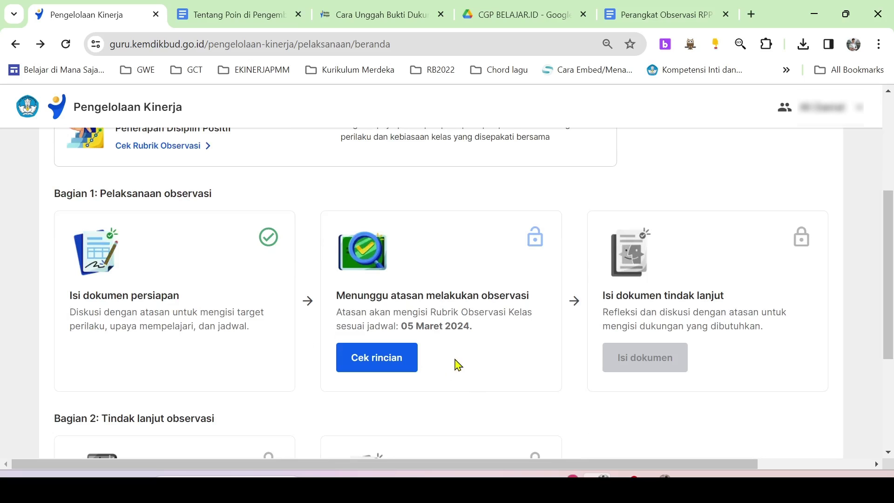
scroll(457, 362, "down", 1)
scroll(454, 365, "up", 2)
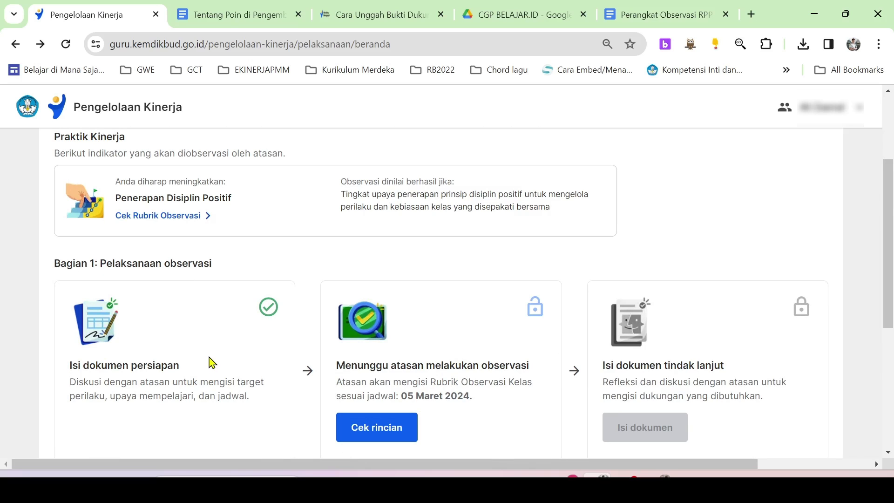
scroll(180, 352, "up", 2)
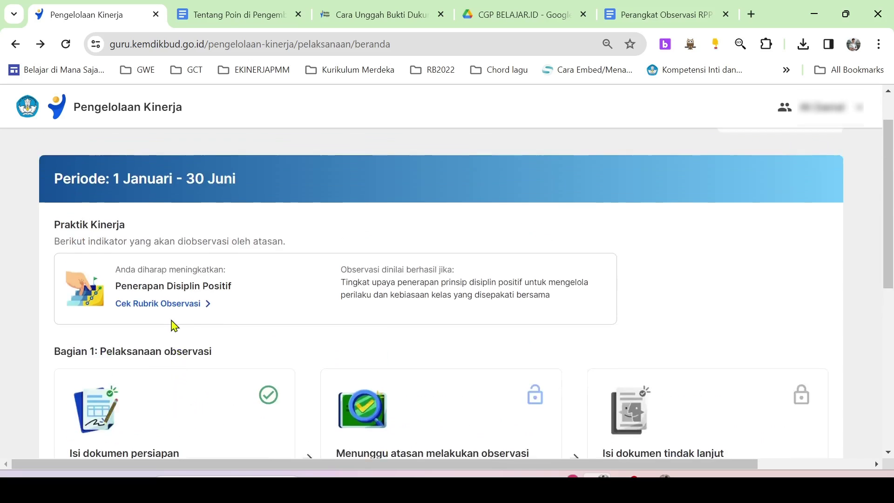